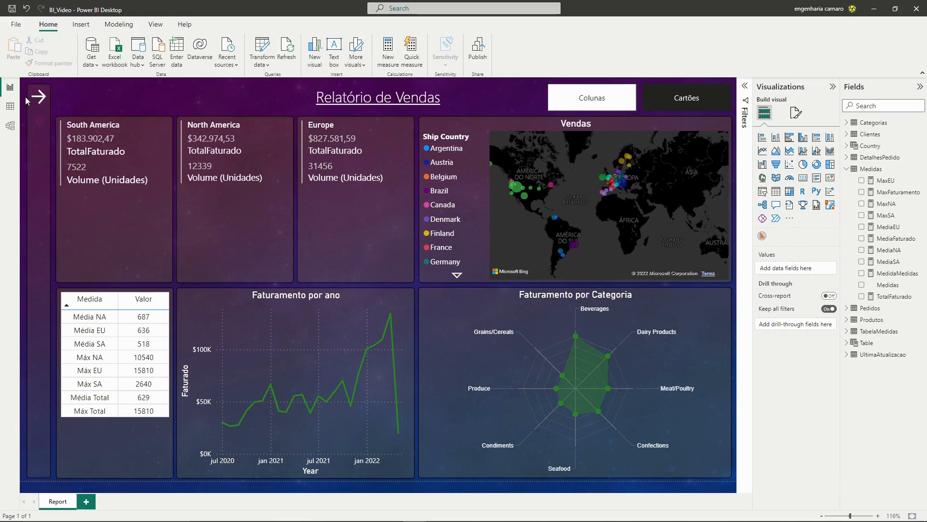
# - Show and hide the Filtros panel and examine the regional sales cards on the report page
pyautogui.keyDown('ctrl'); pyautogui.click(40, 100); pyautogui.keyUp('ctrl')
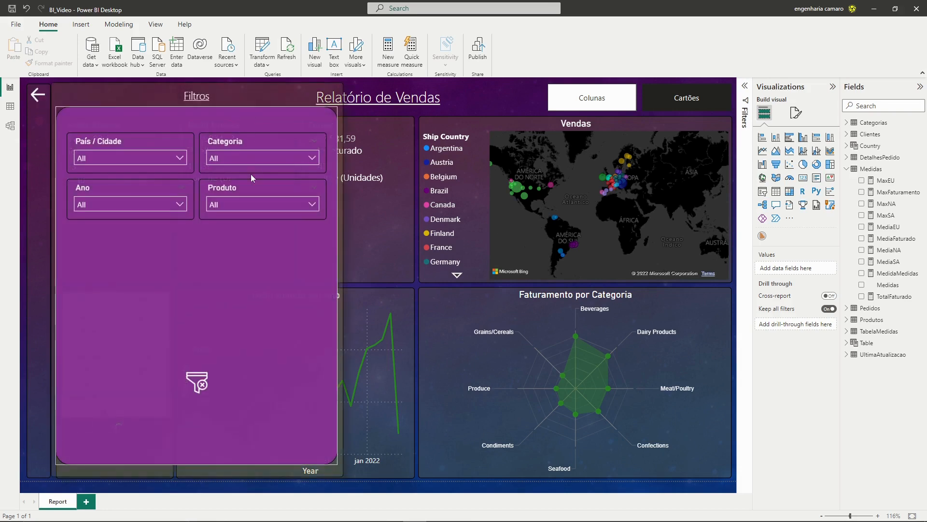
pyautogui.keyDown('ctrl'); pyautogui.click(34, 99); pyautogui.keyUp('ctrl')
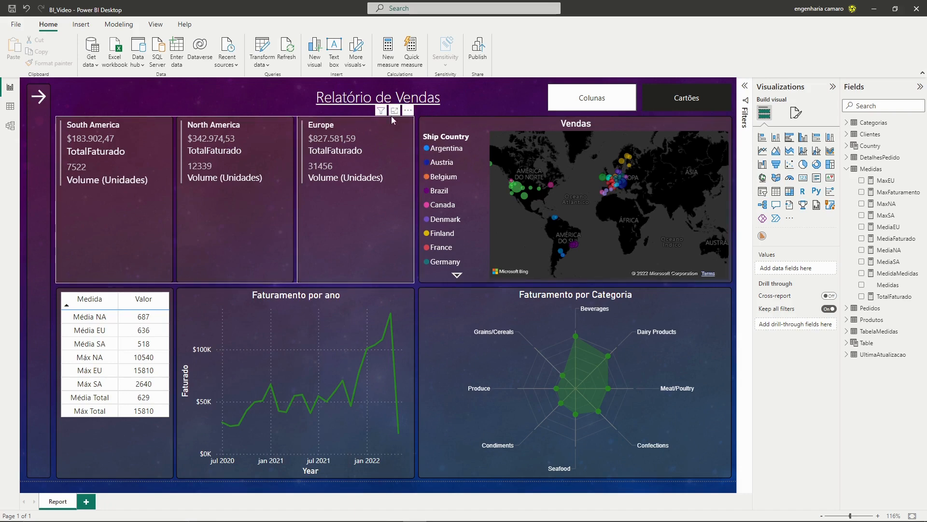
pyautogui.click(371, 197)
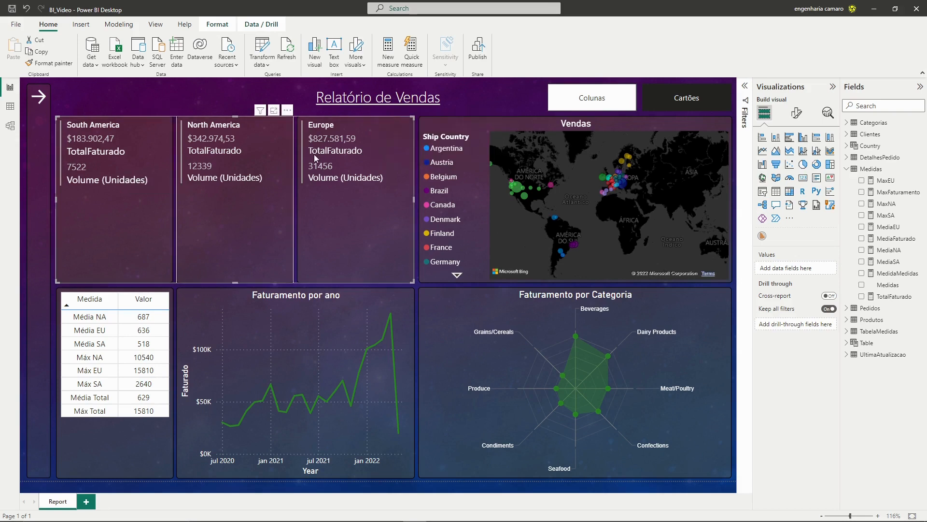
pyautogui.click(292, 102)
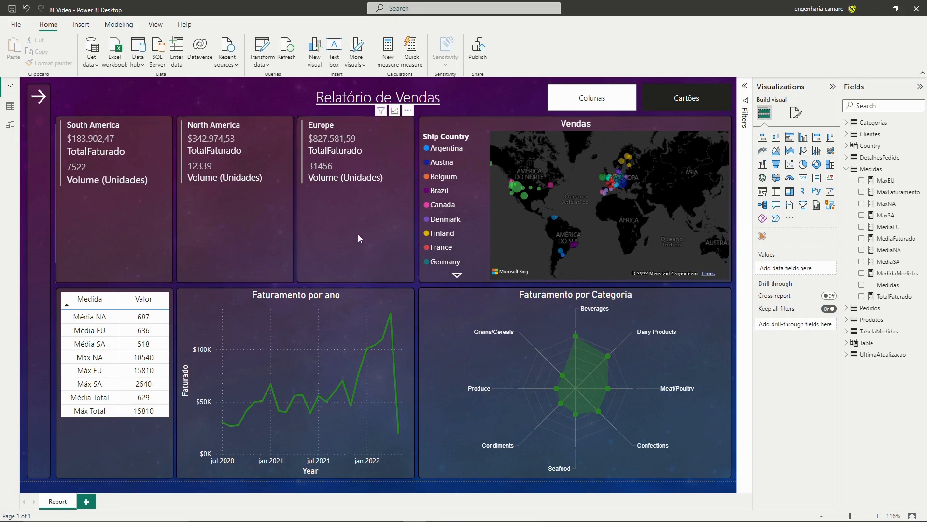
pyautogui.moveTo(217, 322)
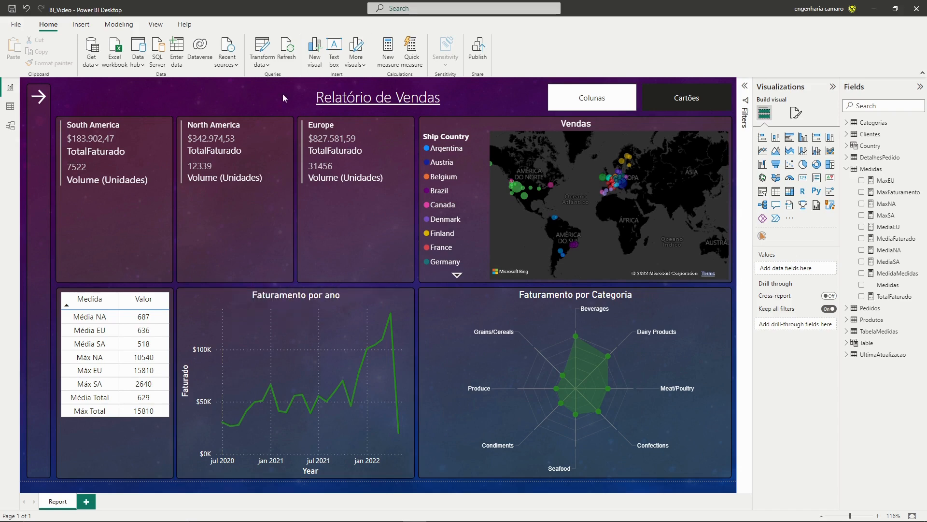
pyautogui.keyDown('ctrl'); pyautogui.click(44, 98); pyautogui.keyUp('ctrl')
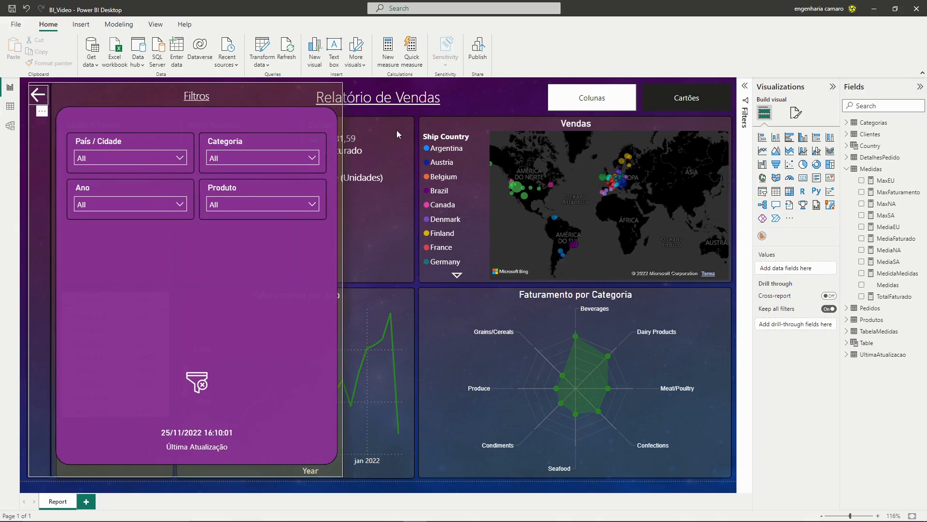
pyautogui.click(36, 96)
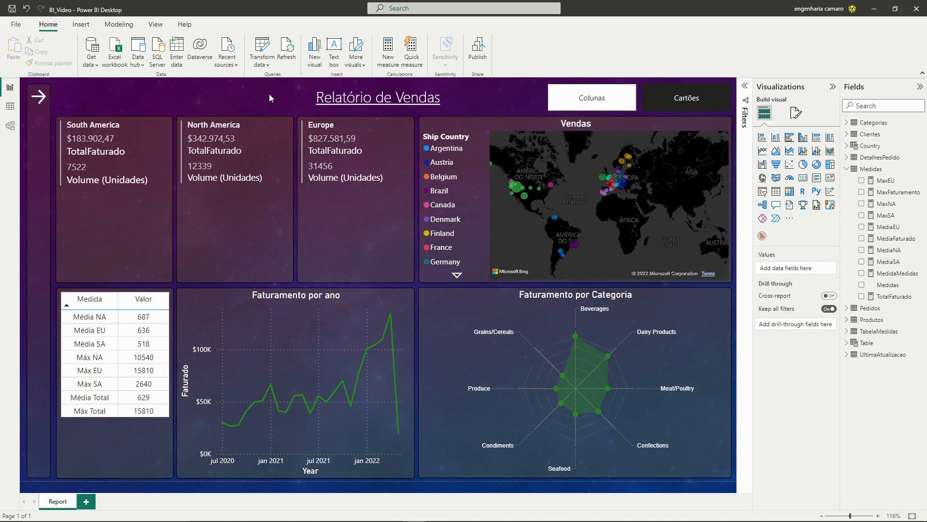
# - Insert an Information button and place it in the header area above the South America and North America cards
pyautogui.click(81, 24)
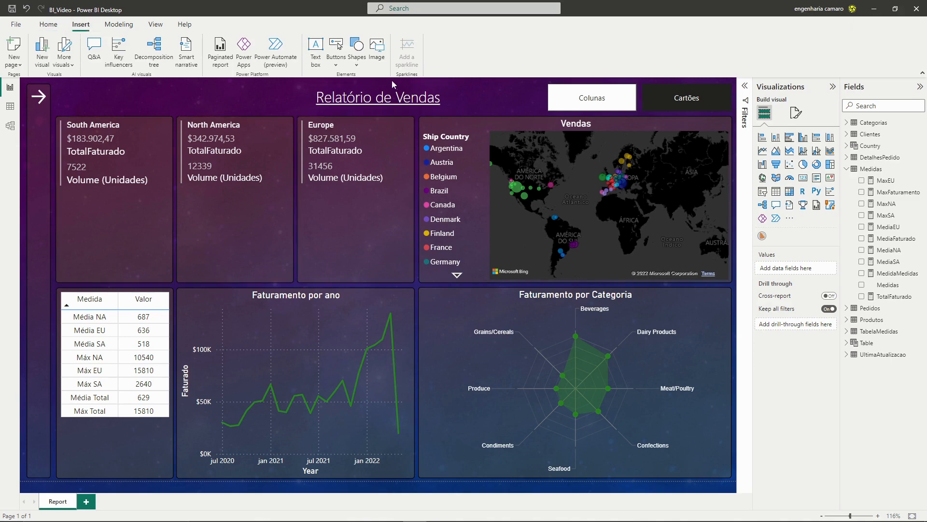
pyautogui.click(337, 66)
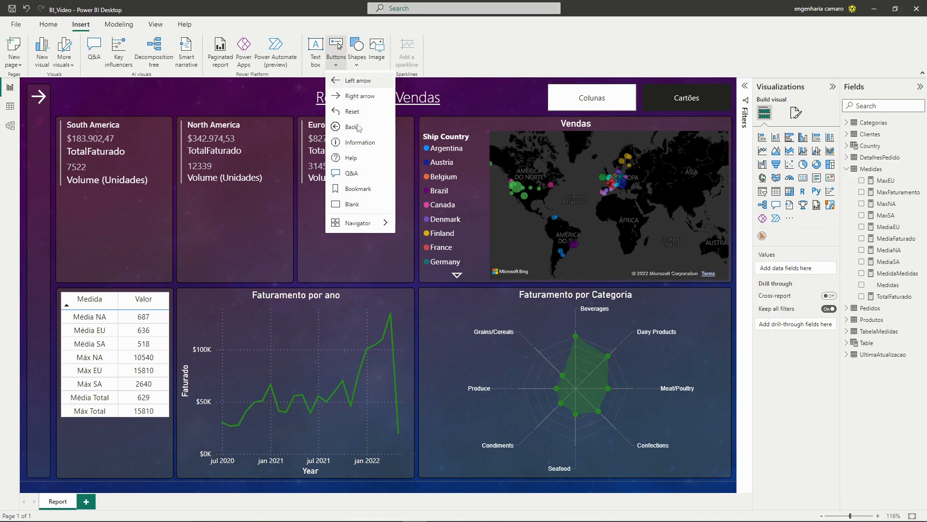
pyautogui.click(357, 142)
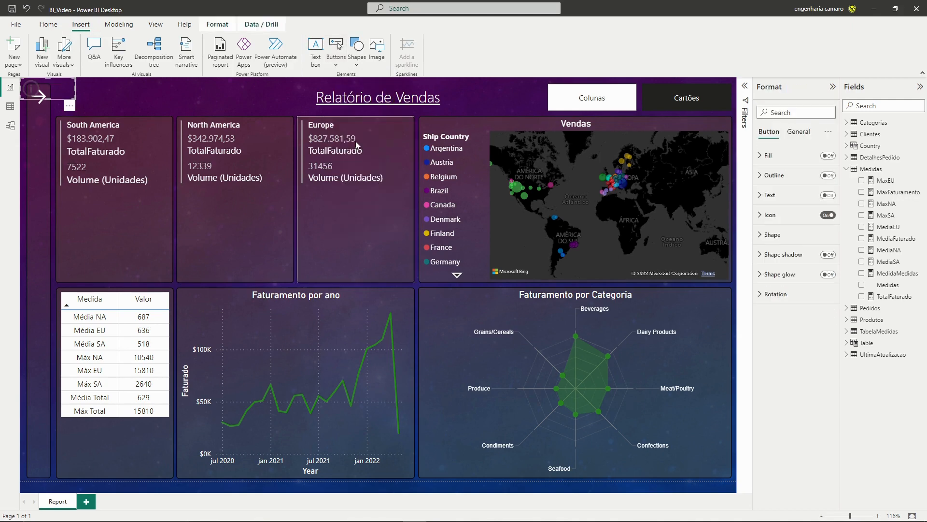
pyautogui.moveTo(58, 93); pyautogui.dragTo(178, 106)
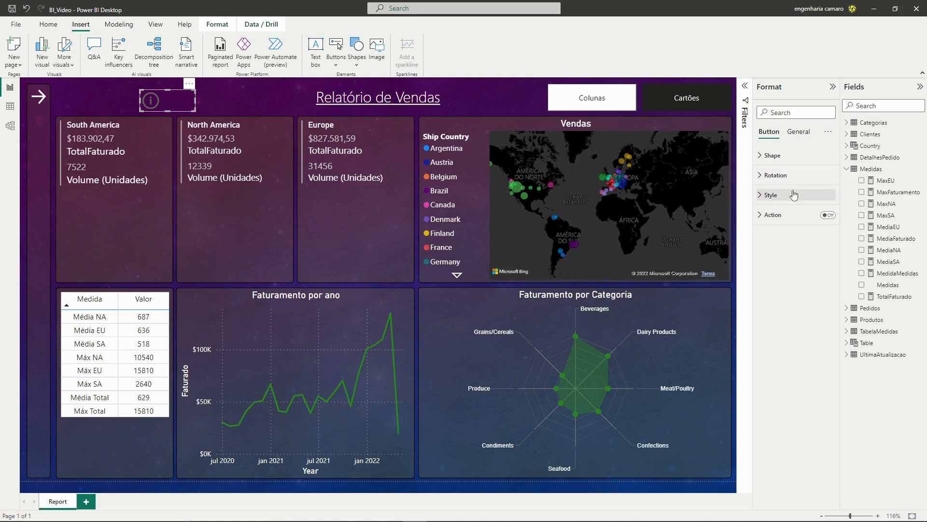
# - Set the line color of the Information button's icon to white in its default state
pyautogui.click(776, 160)
pyautogui.click(776, 157)
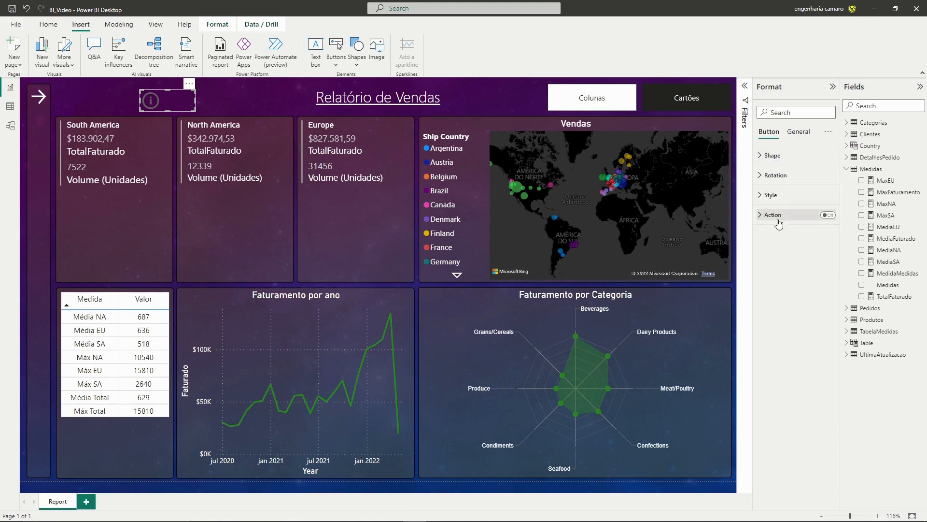
pyautogui.click(776, 177)
pyautogui.click(776, 175)
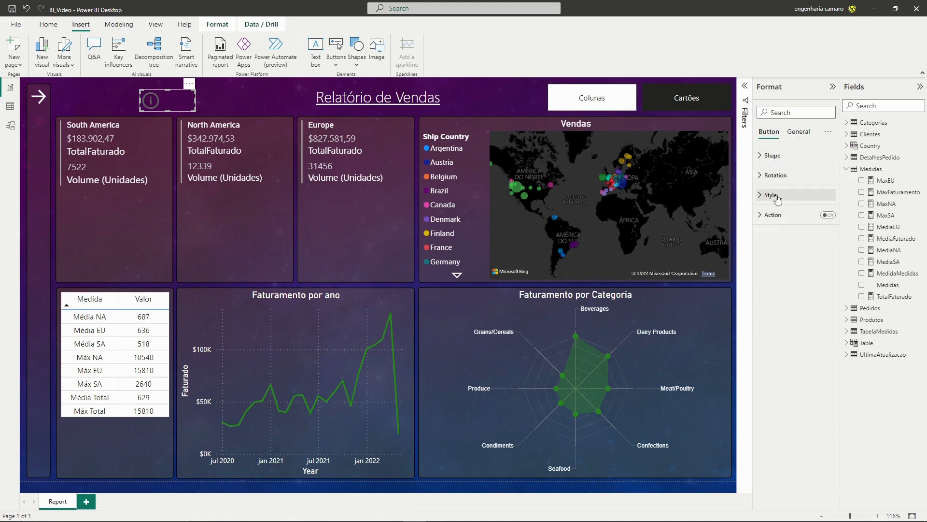
pyautogui.click(771, 195)
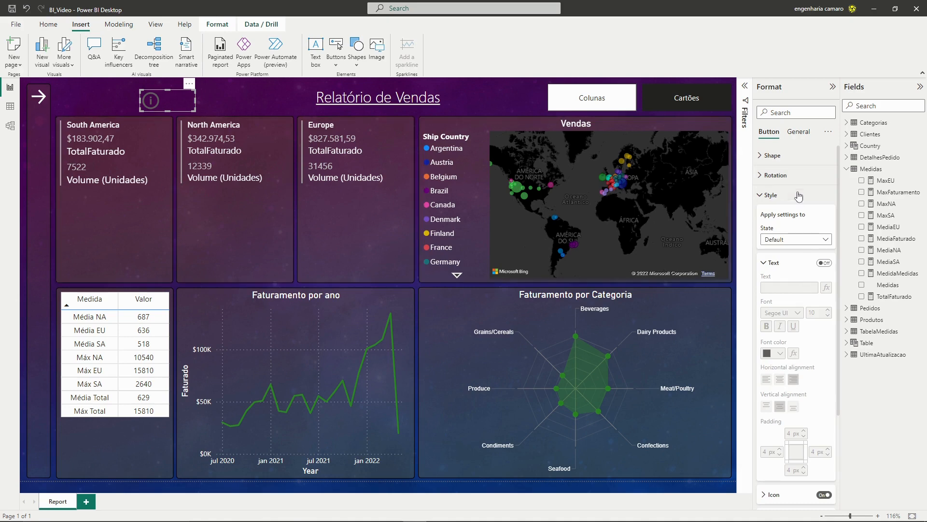
pyautogui.scroll(-3, 798, 196)
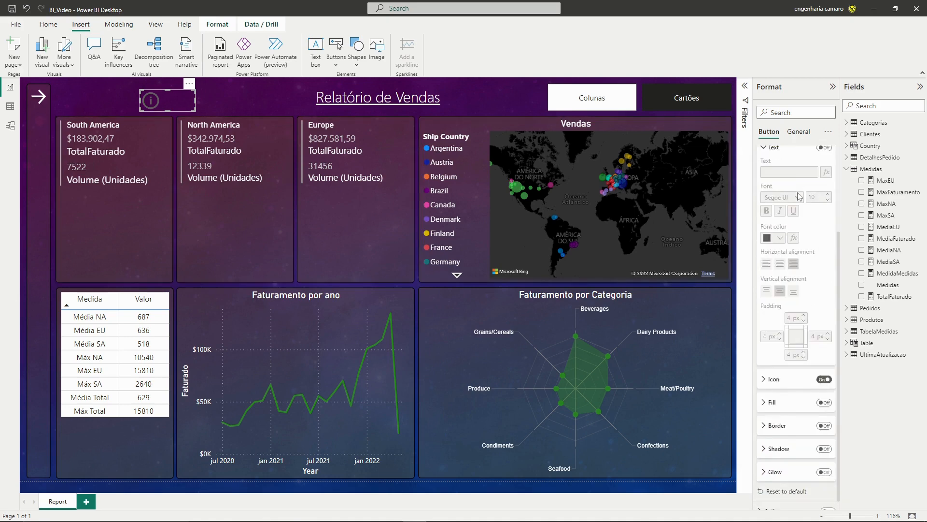
pyautogui.click(775, 369)
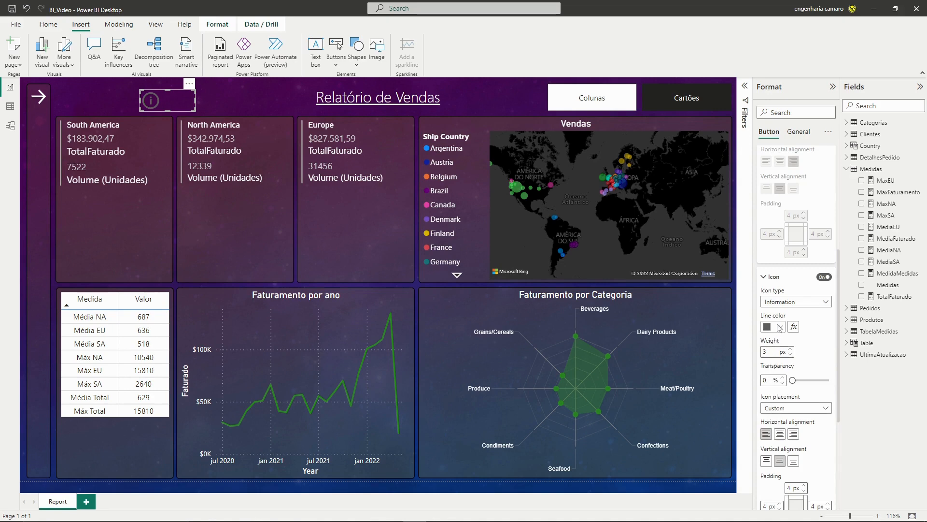
pyautogui.click(779, 328)
pyautogui.click(773, 364)
pyautogui.scroll(5, 779, 235)
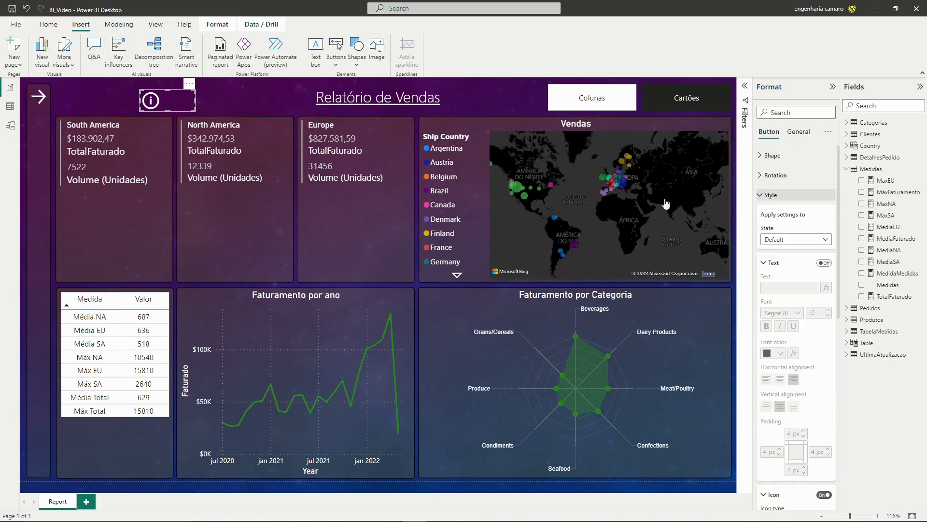
# - Set the Information button's width to 40 so that it is square
pyautogui.click(195, 100)
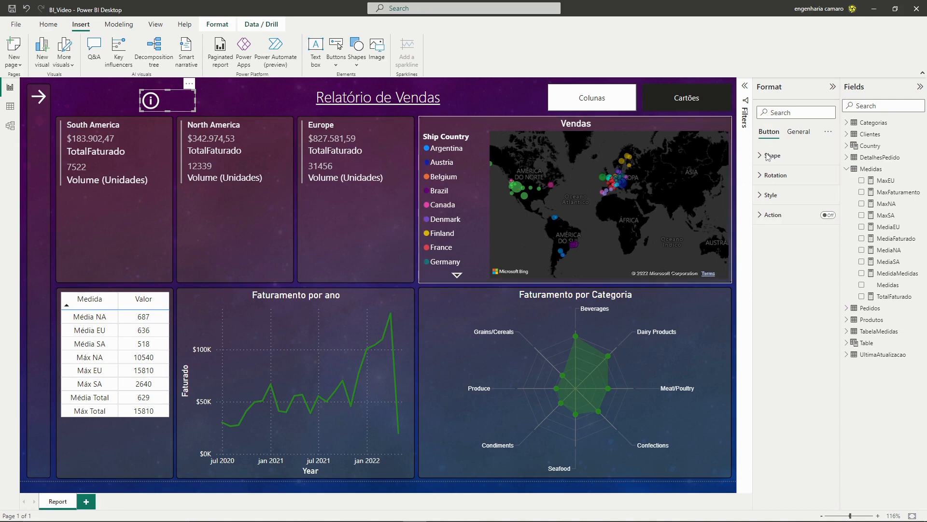
pyautogui.click(799, 135)
pyautogui.click(778, 155)
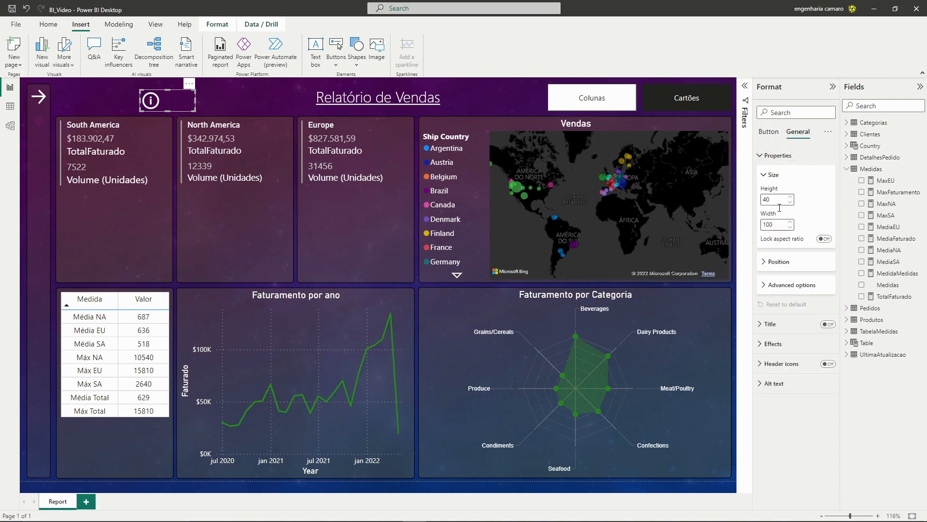
pyautogui.doubleClick(774, 225)
pyautogui.write('40')
pyautogui.press('Return')
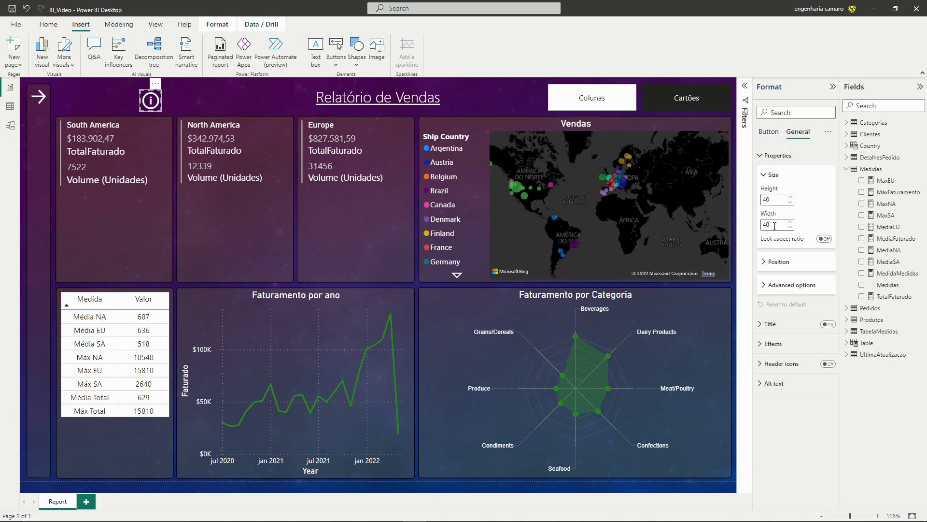
# - Move the Information button into the narrow vertical sidebar, directly below the arrow button
pyautogui.click(153, 102)
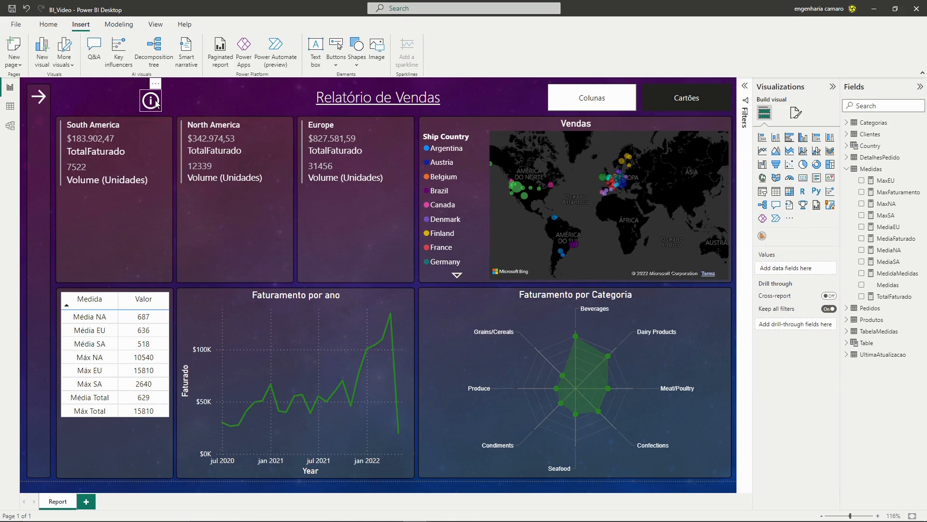
pyautogui.click(157, 104)
pyautogui.moveTo(156, 103); pyautogui.dragTo(43, 132)
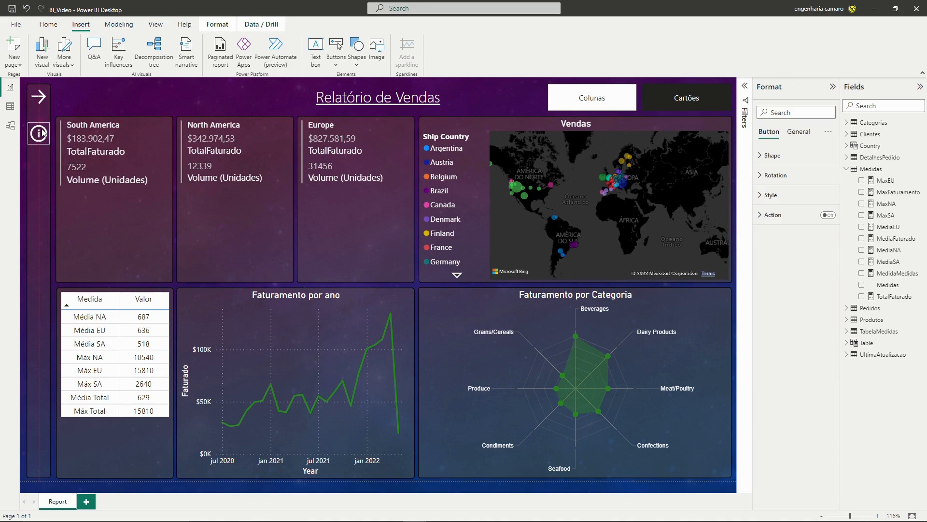
pyautogui.click(102, 99)
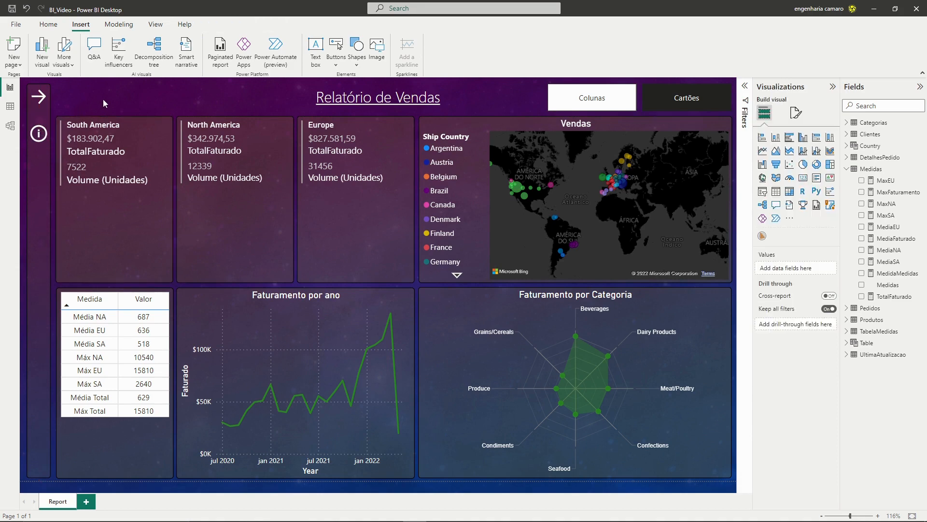
# - Nudge the Information button upward in small increments to sit closer beneath the arrow button
pyautogui.click(40, 136)
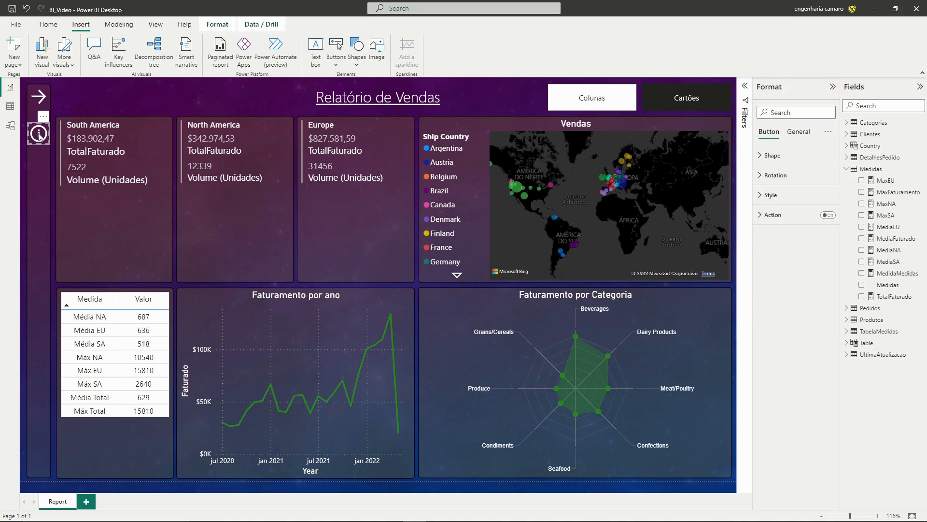
pyautogui.press('Up')
pyautogui.press('Up')
pyautogui.press('Up')
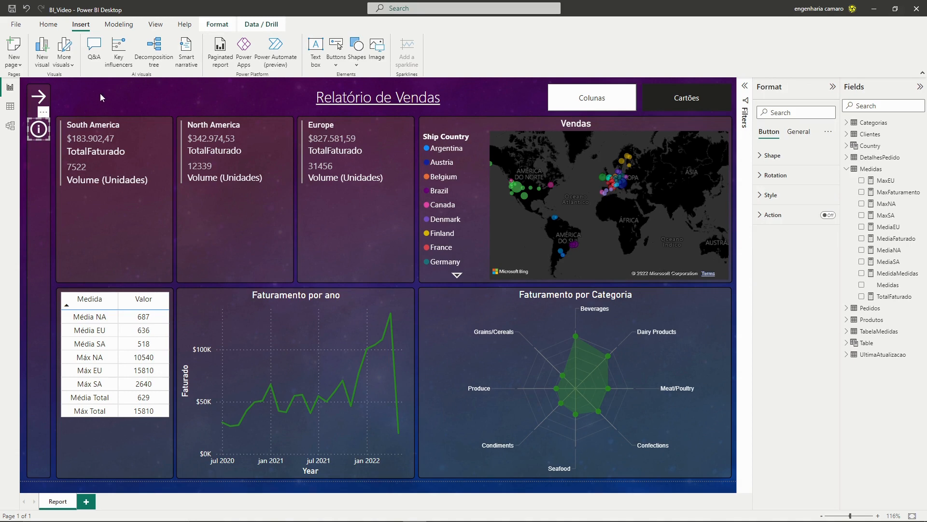
pyautogui.press('Up')
pyautogui.press('Up')
pyautogui.press('Up')
pyautogui.press('Up')
pyautogui.press('Up')
pyautogui.press('Up')
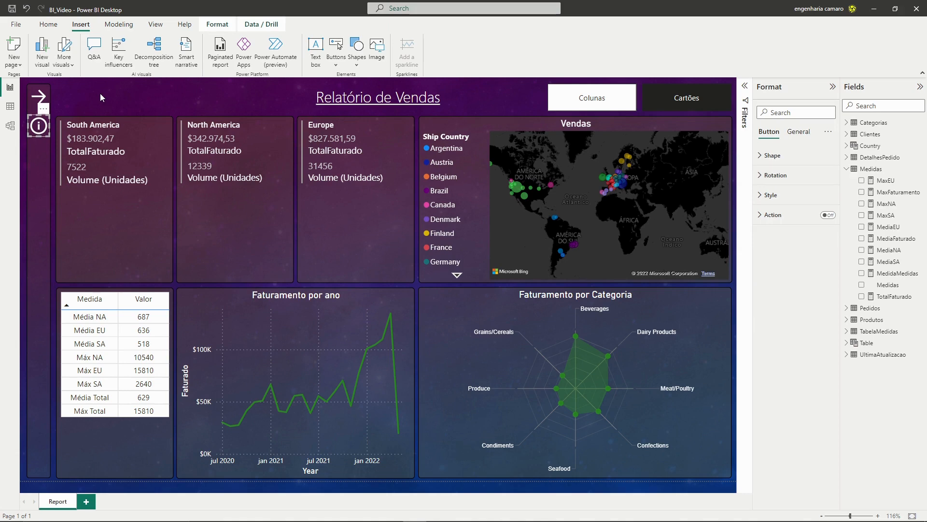
pyautogui.press('Up')
pyautogui.press('Up')
pyautogui.press('Up')
pyautogui.click(105, 94)
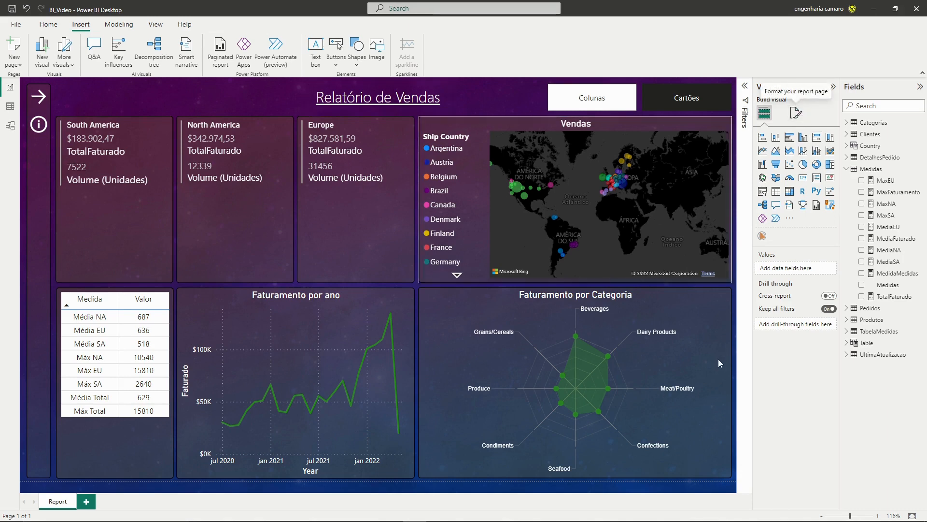
pyautogui.click(38, 124)
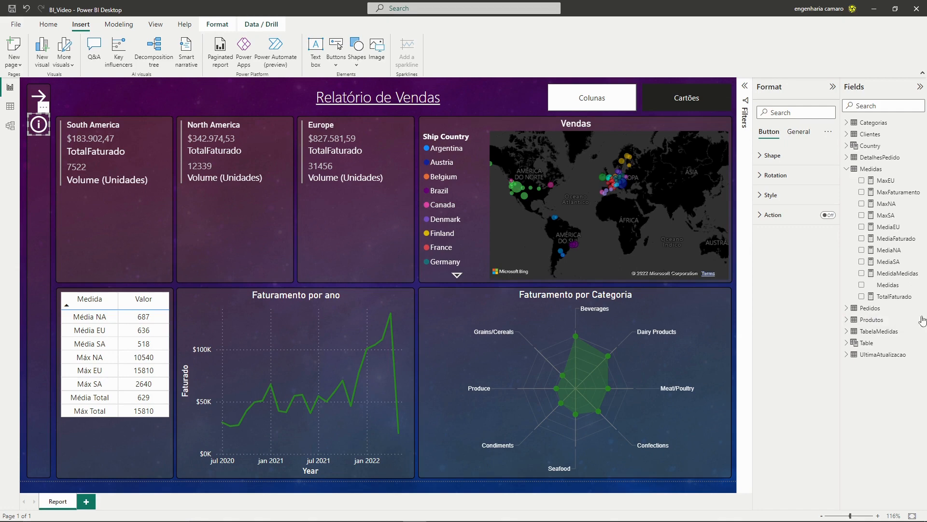
pyautogui.click(868, 169)
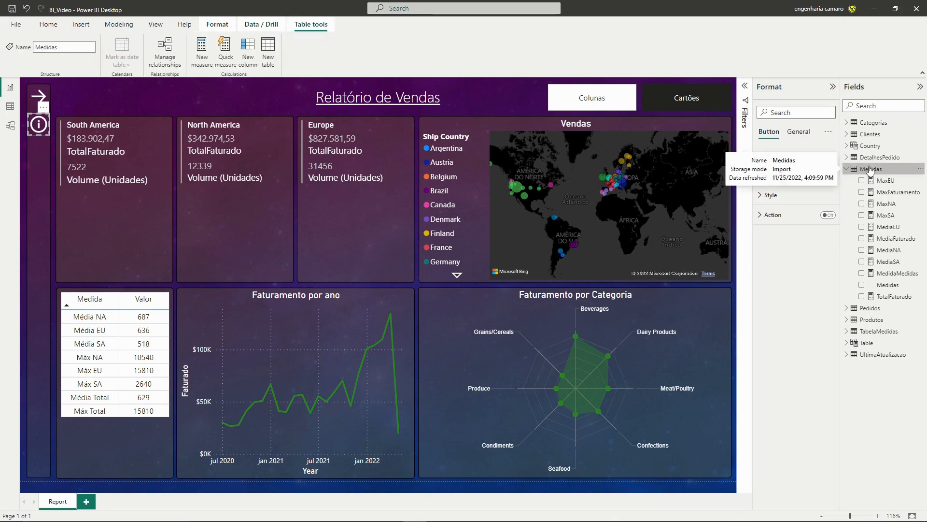
pyautogui.click(97, 103)
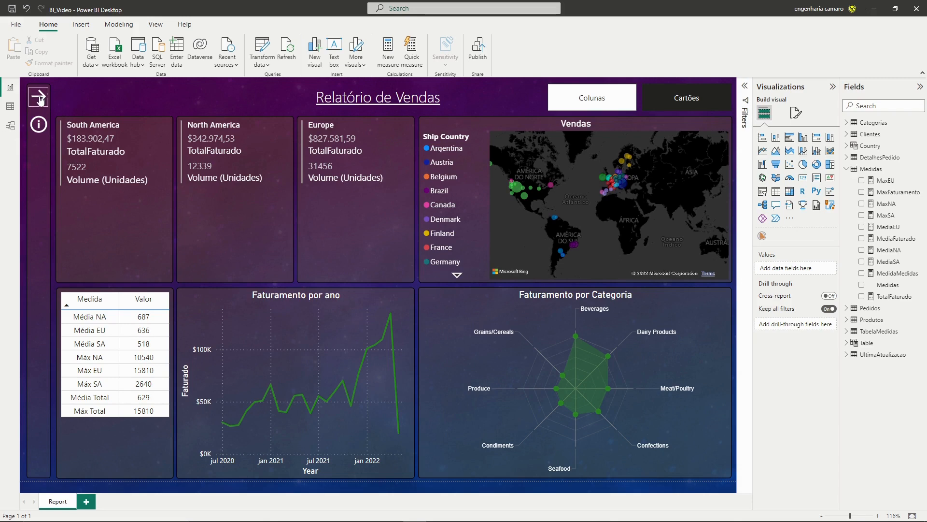
# - Show the Filtros panel and inspect which Pedidos fields the País / Cidade slicer uses
pyautogui.keyDown('ctrl'); pyautogui.click(81, 101); pyautogui.keyUp('ctrl')
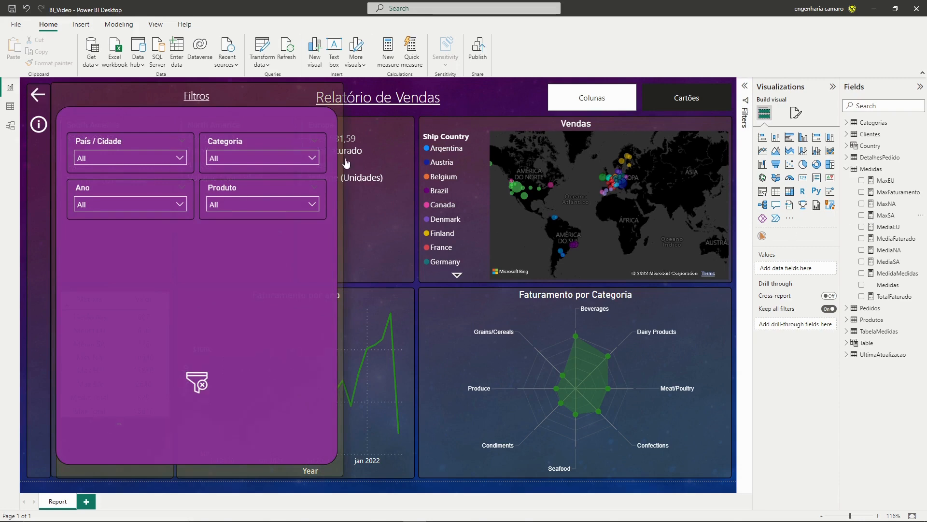
pyautogui.click(147, 141)
pyautogui.click(146, 140)
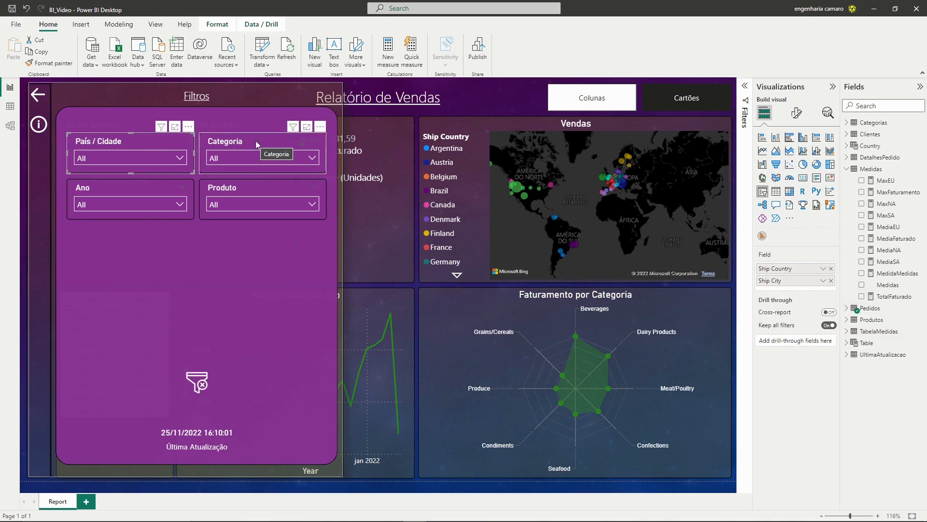
pyautogui.click(848, 309)
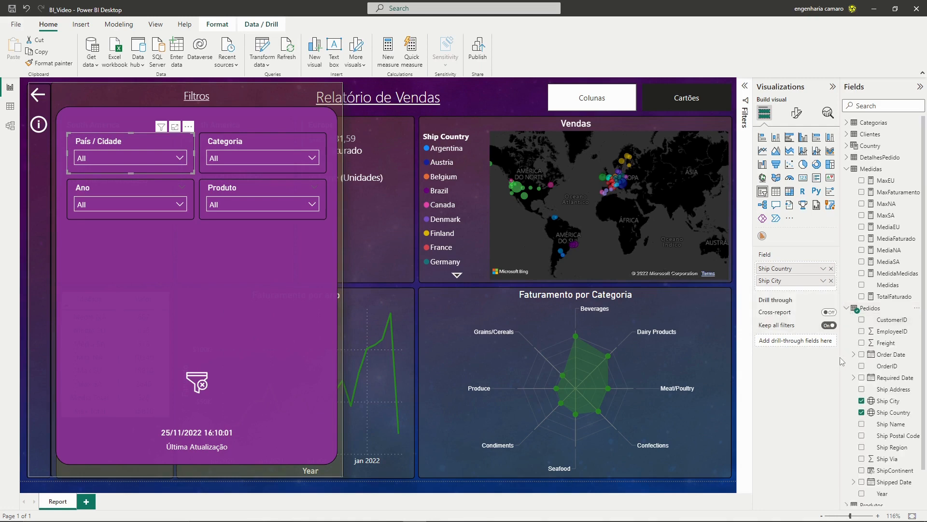
pyautogui.moveTo(841, 361); pyautogui.dragTo(837, 362)
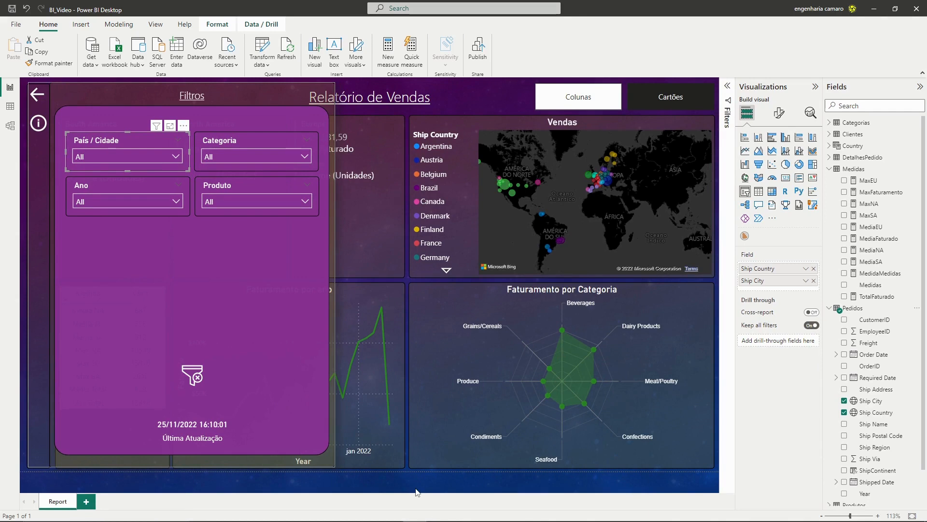
# - Create a new empty file in Sublime Text and position its window over the report's Filtros panel
pyautogui.moveTo(273, 513)
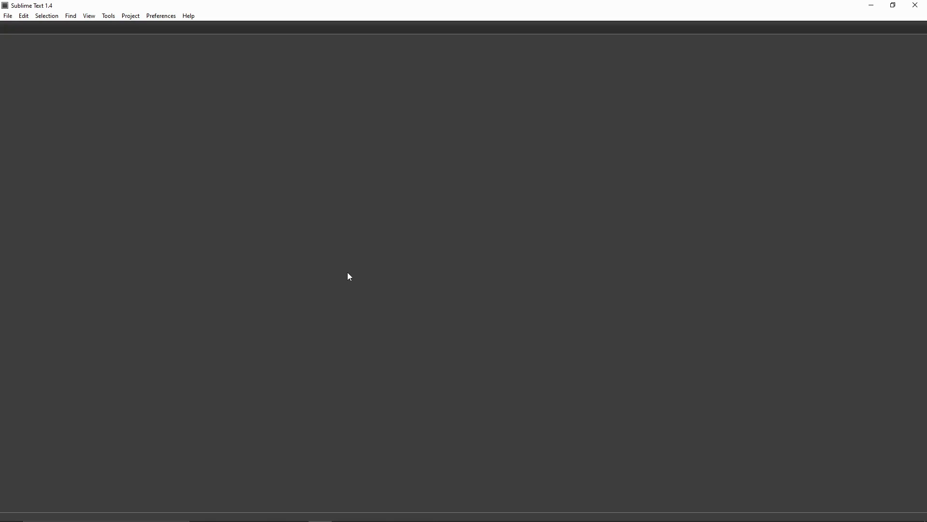
pyautogui.click(8, 16)
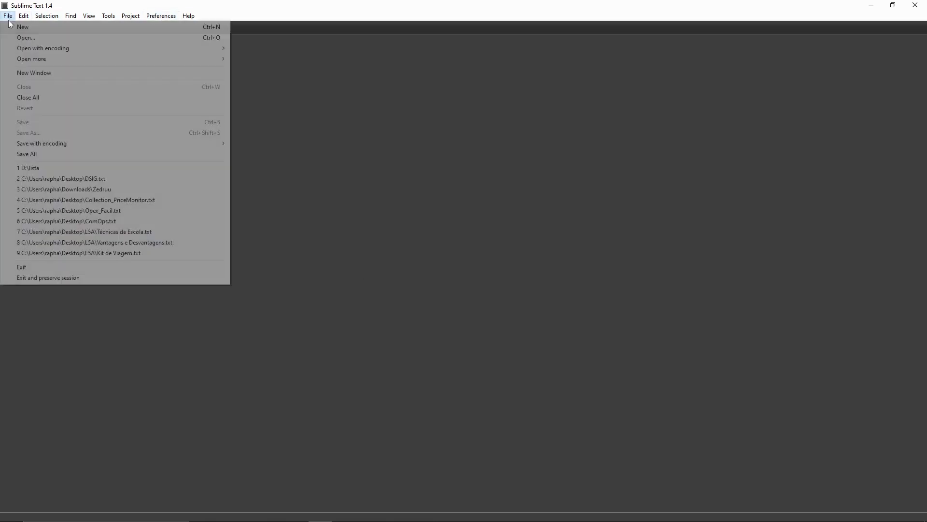
pyautogui.click(26, 27)
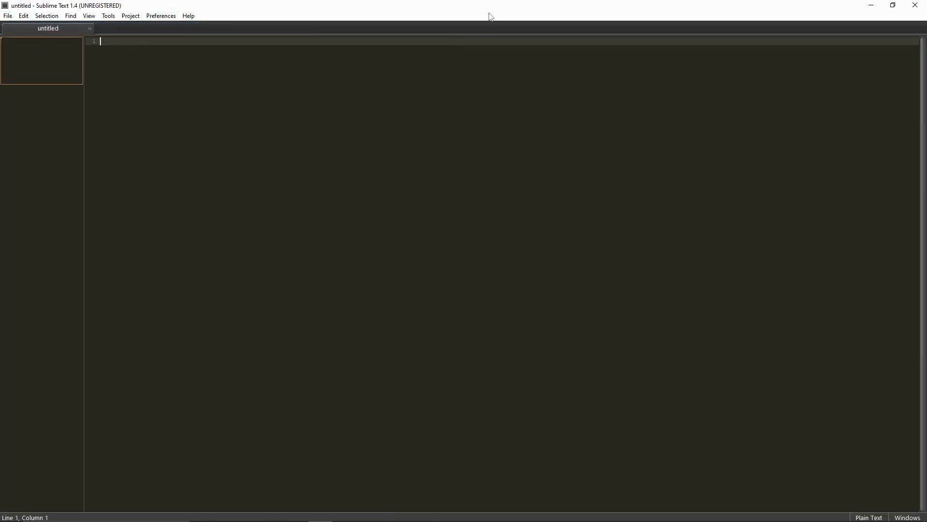
pyautogui.moveTo(490, 7); pyautogui.dragTo(487, 107)
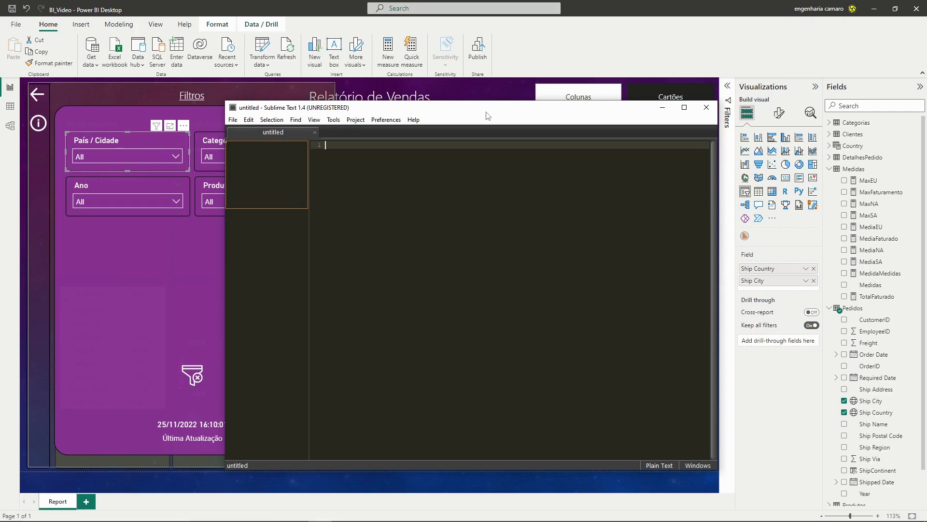
pyautogui.moveTo(481, 108); pyautogui.dragTo(364, 142)
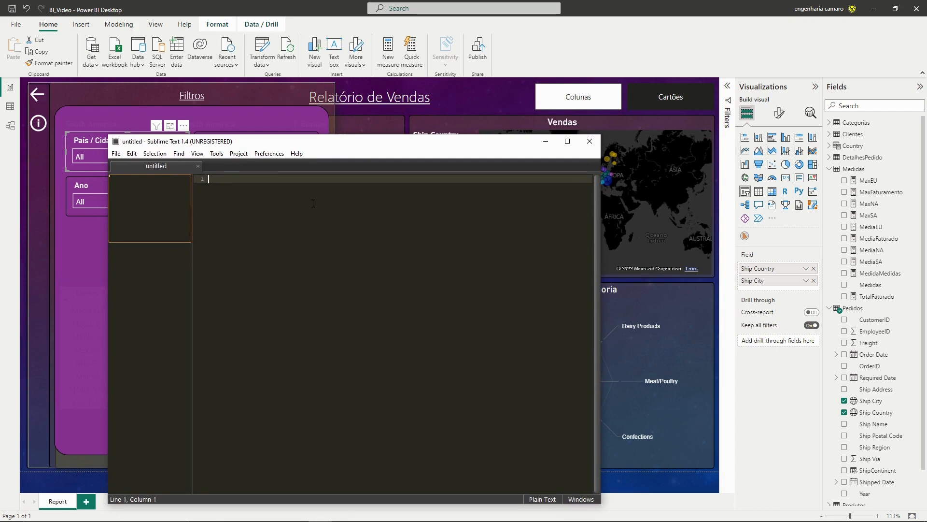
# - Write the País / Cidade slicer's fields as Pedidos[Ship City]; and Pedidos[Ship Country]; on separate lines with a blank line between them
pyautogui.write('Pedidos[')
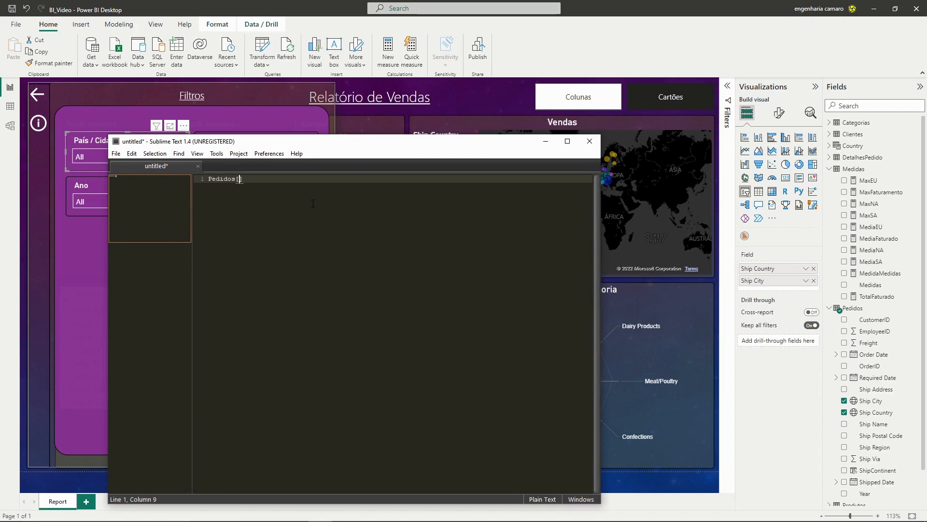
pyautogui.write('Ship City];')
pyautogui.press('Return')
pyautogui.press('Return')
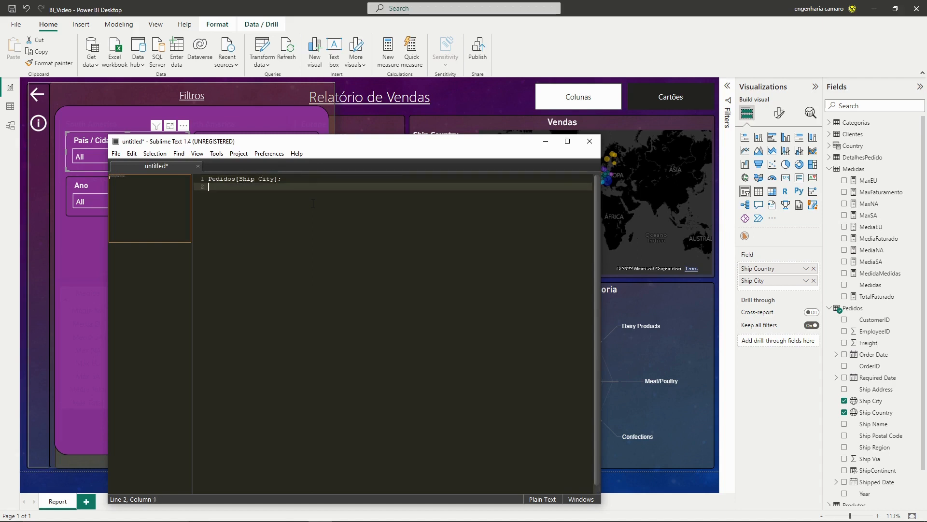
pyautogui.write('Pedidos')
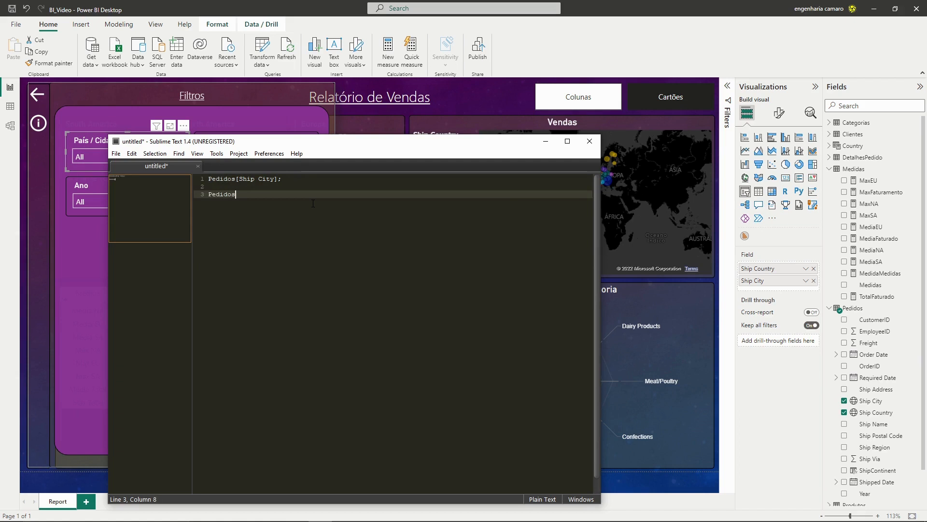
pyautogui.write('[Ship Country];')
# - Look up the Categoria slicer's field in Power BI and add the line Categoriass[Category Name]; to the Sublime Text list
pyautogui.hotkey('alt', 'Tab')
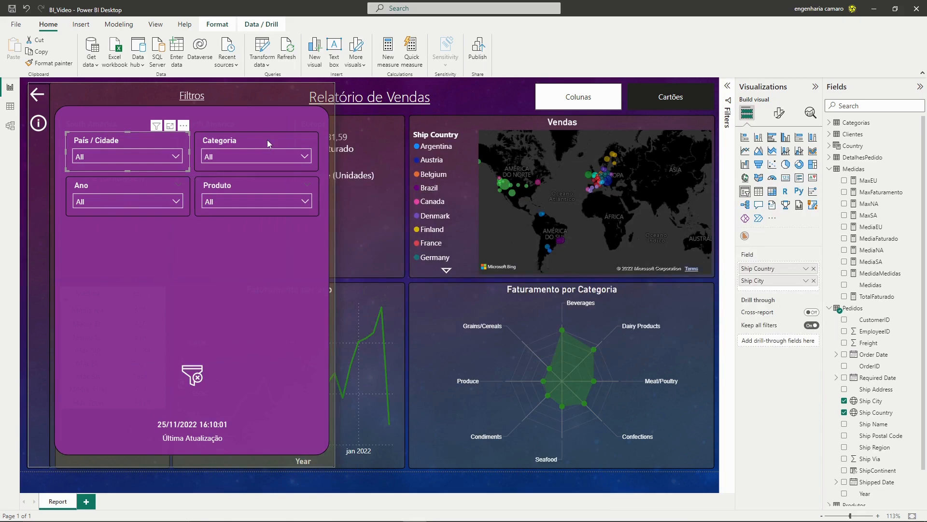
pyautogui.click(268, 140)
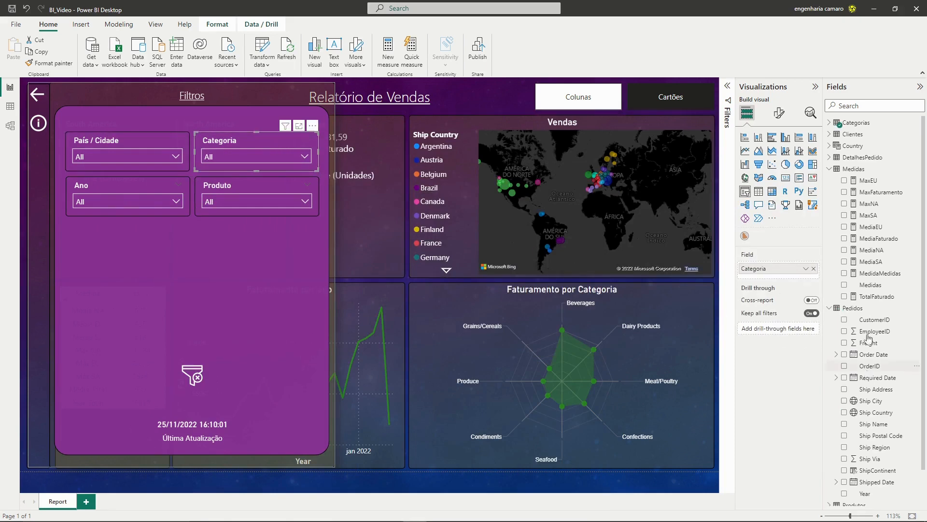
pyautogui.click(830, 123)
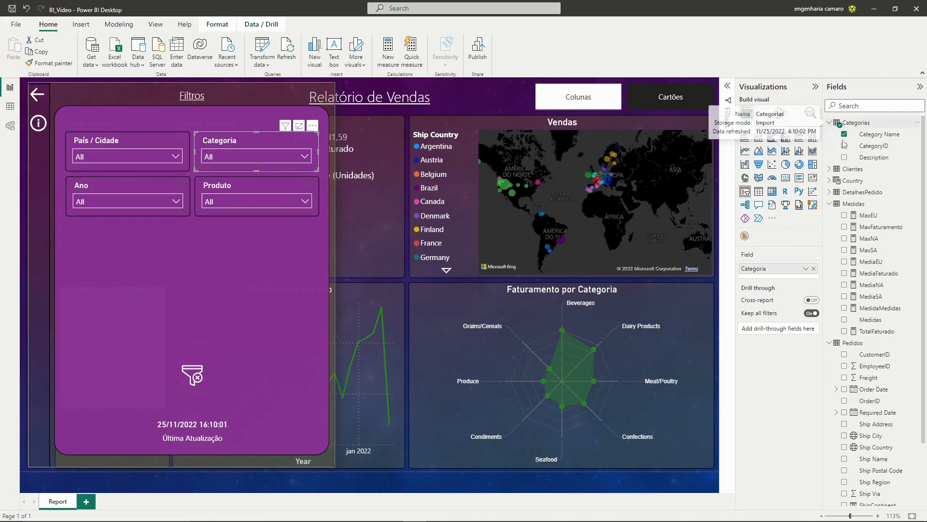
pyautogui.hotkey('alt', 'Tab')
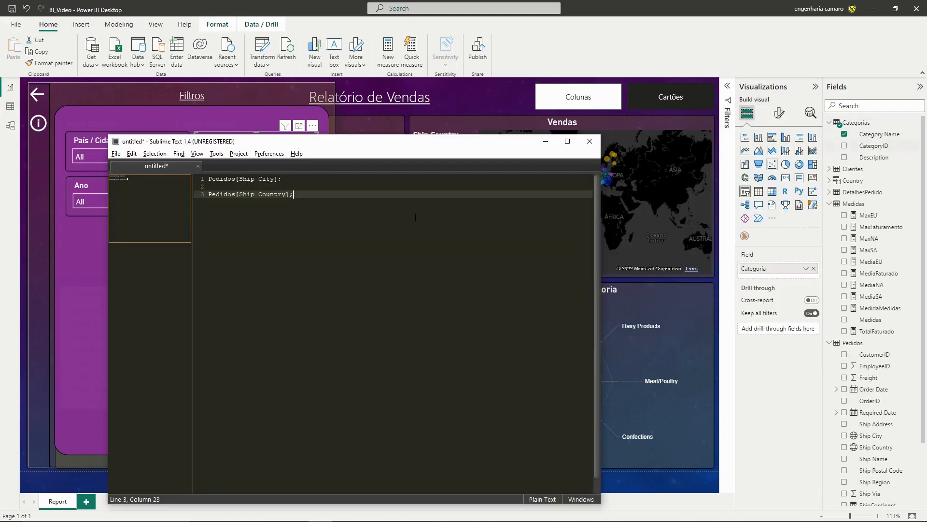
pyautogui.press('Return')
pyautogui.press('Return')
pyautogui.write('Categori')
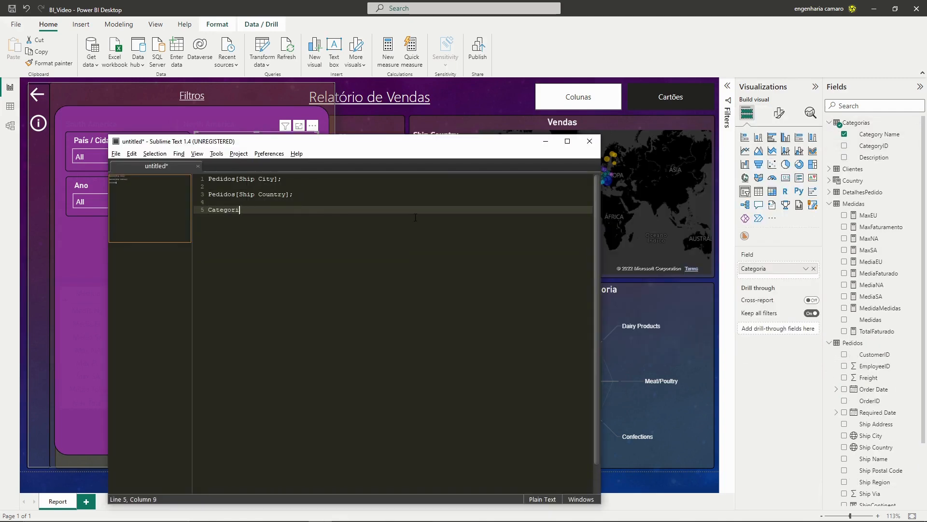
pyautogui.write('ass[Category Name]')
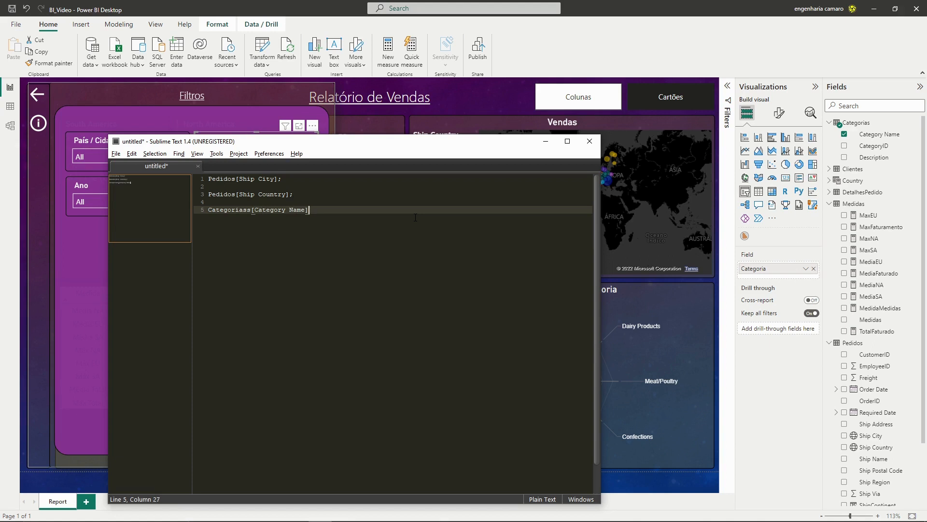
pyautogui.write(';')
pyautogui.press('Return')
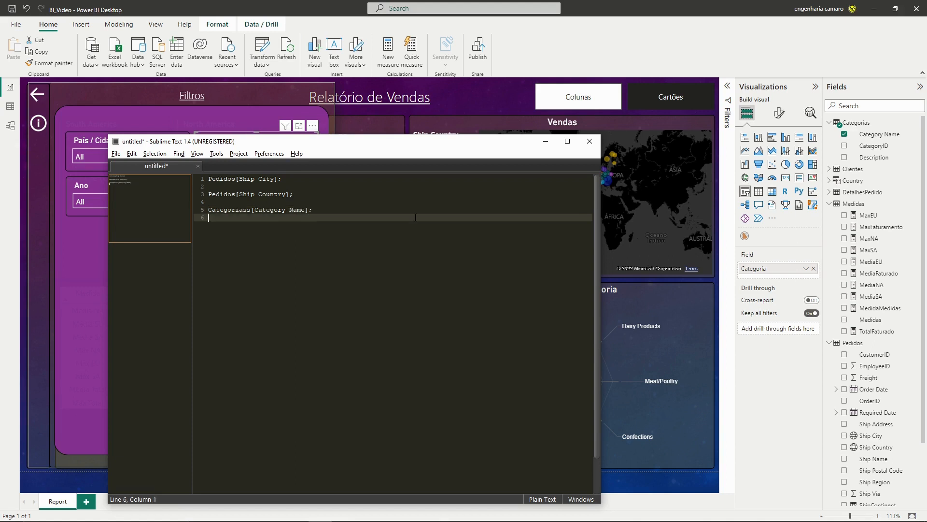
pyautogui.press('Return')
# - Look up the Ano slicer's field in Power BI and add the line Pedidos[Year]; to the Sublime Text list
pyautogui.hotkey('alt', 'Tab')
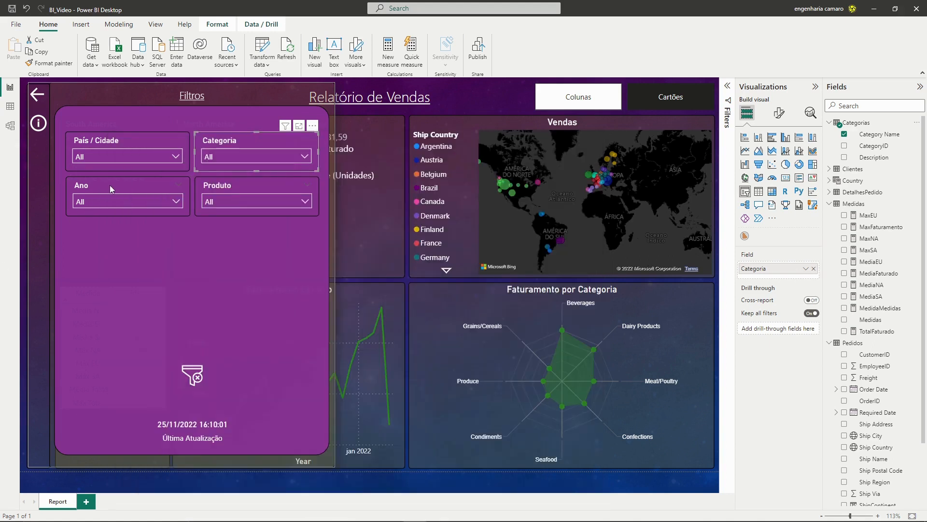
pyautogui.click(110, 188)
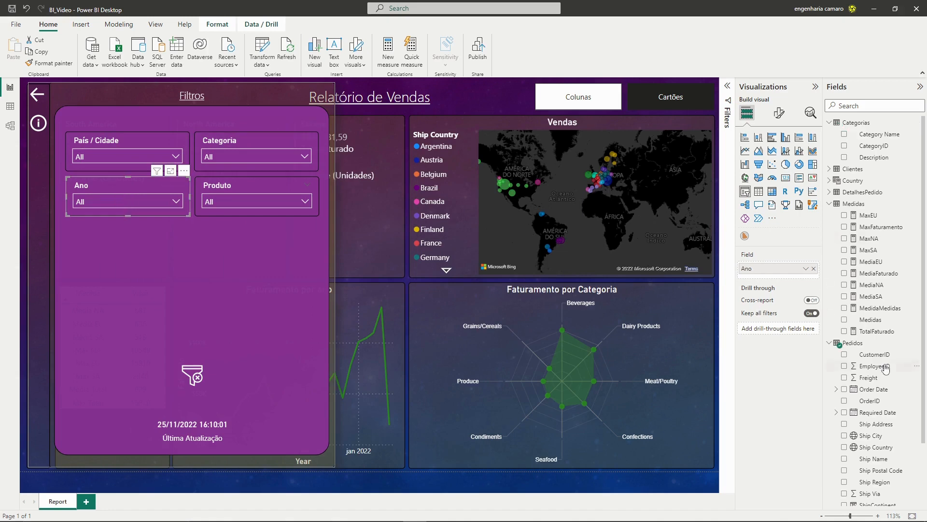
pyautogui.scroll(-3, 887, 367)
pyautogui.hotkey('alt', 'Tab')
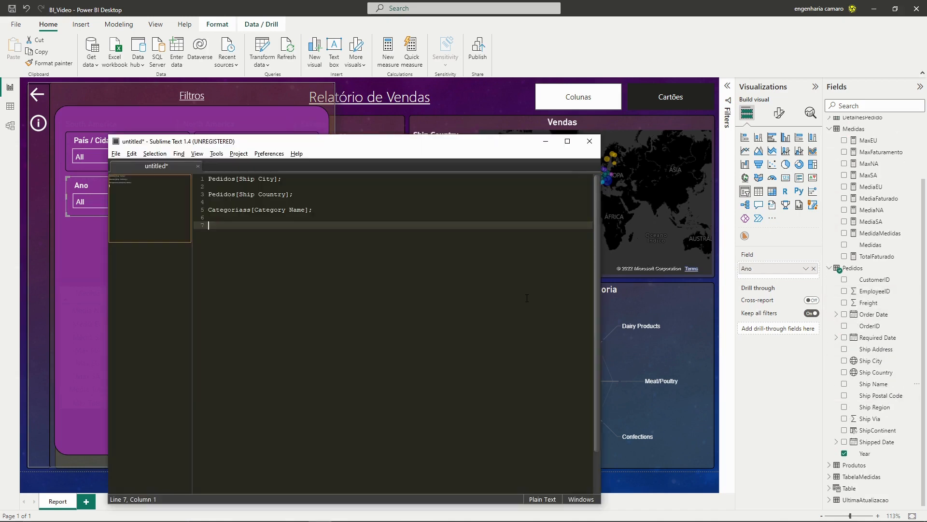
pyautogui.write('Pedidos[Year];')
pyautogui.press('Return')
# - Look up the Produto slicer's field in Power BI, add Produtos[Product Name]; to the Sublime Text list, and return to the report
pyautogui.hotkey('alt', 'Tab')
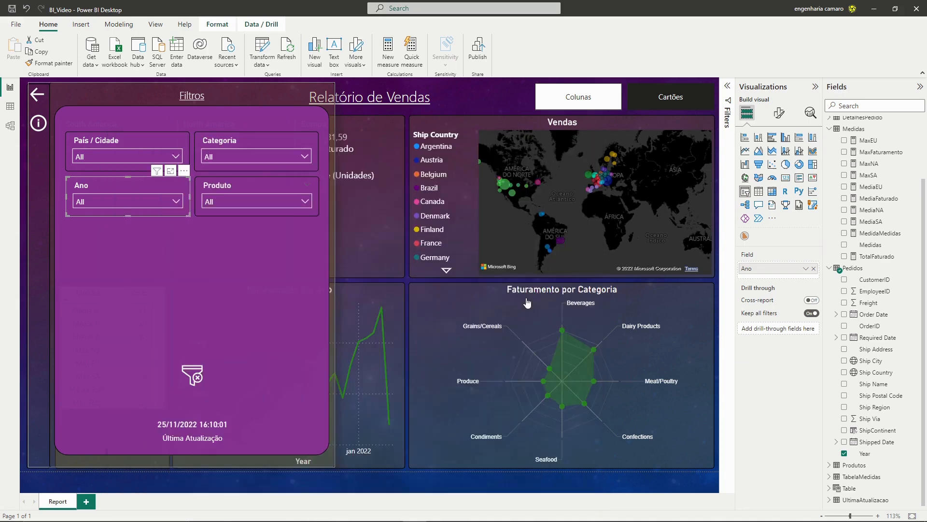
pyautogui.click(271, 181)
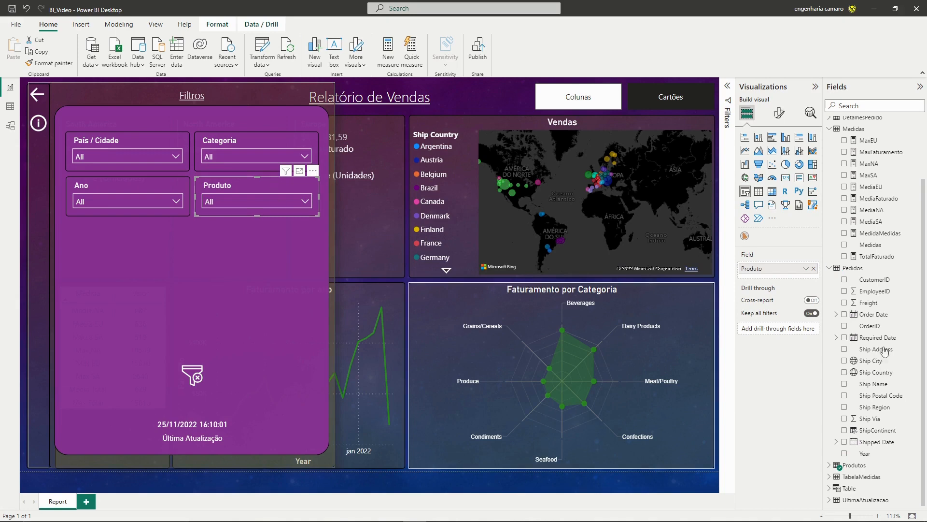
pyautogui.click(839, 464)
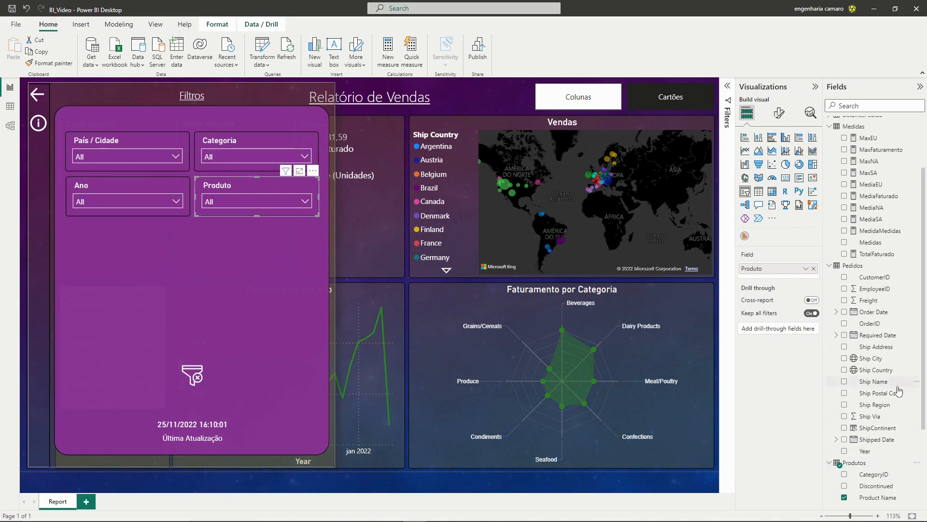
pyautogui.scroll(-3, 898, 391)
pyautogui.hotkey('alt', 'Tab')
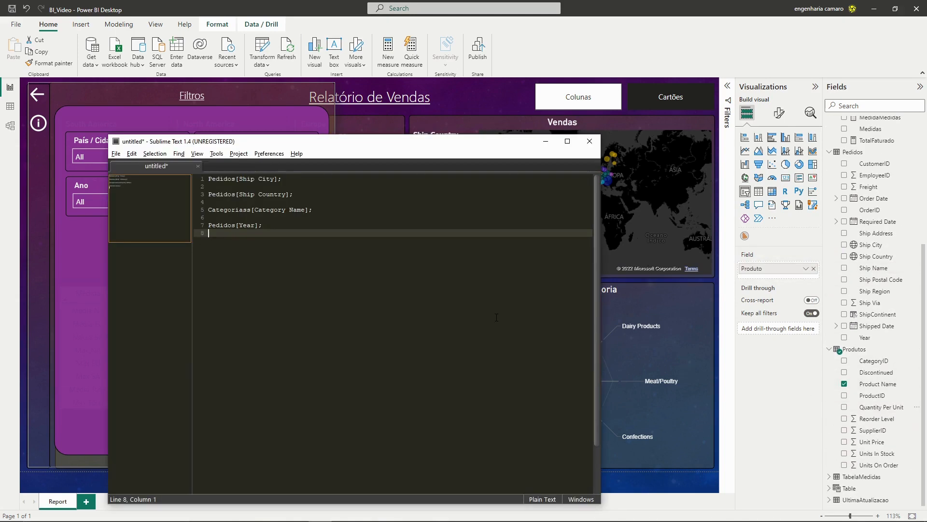
pyautogui.press('Return')
pyautogui.write('P')
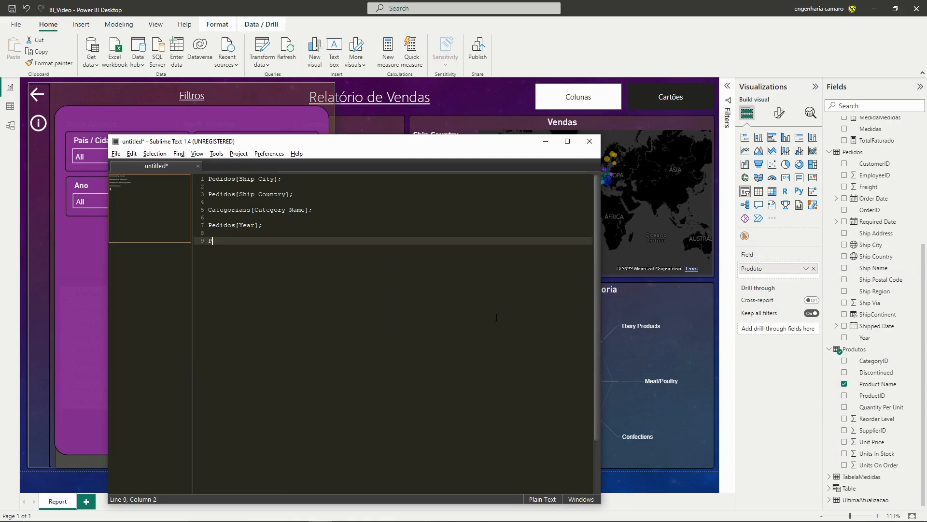
pyautogui.write('rodutos[')
pyautogui.write('Product Name];')
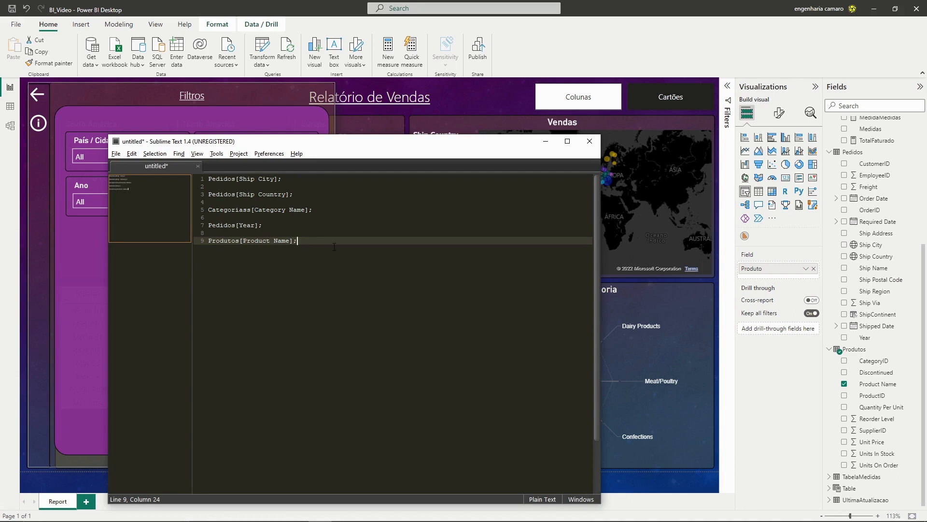
pyautogui.hotkey('ctrl', 'a')
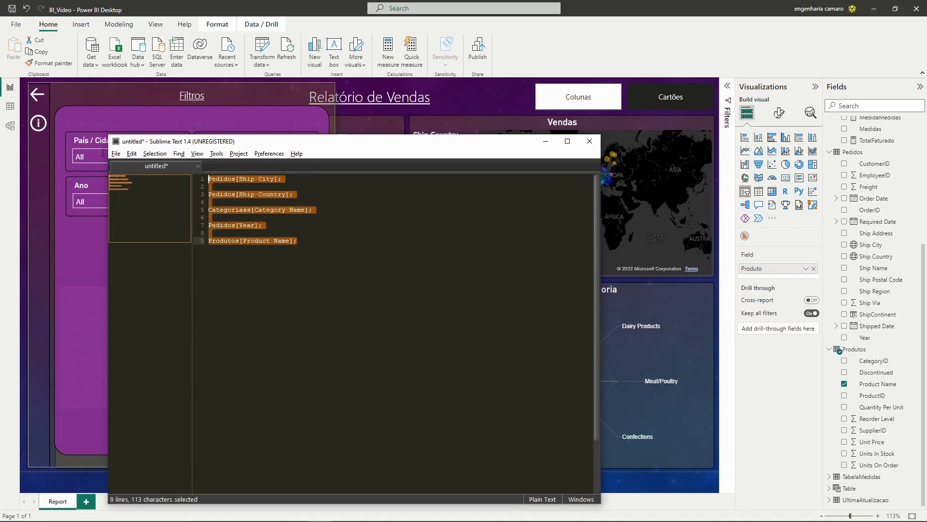
pyautogui.click(545, 142)
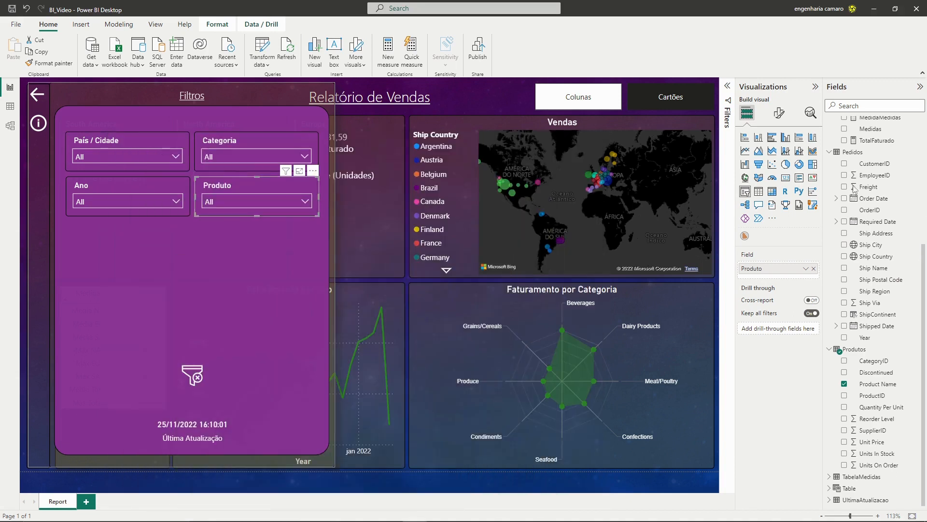
# - Collapse the Pedidos, Produtos and Categorias tables in the field list
pyautogui.click(830, 153)
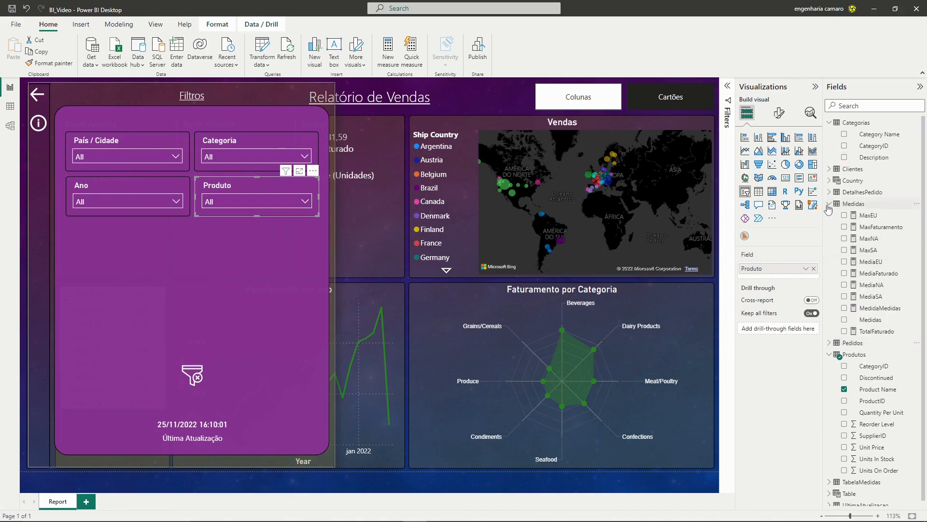
pyautogui.click(830, 355)
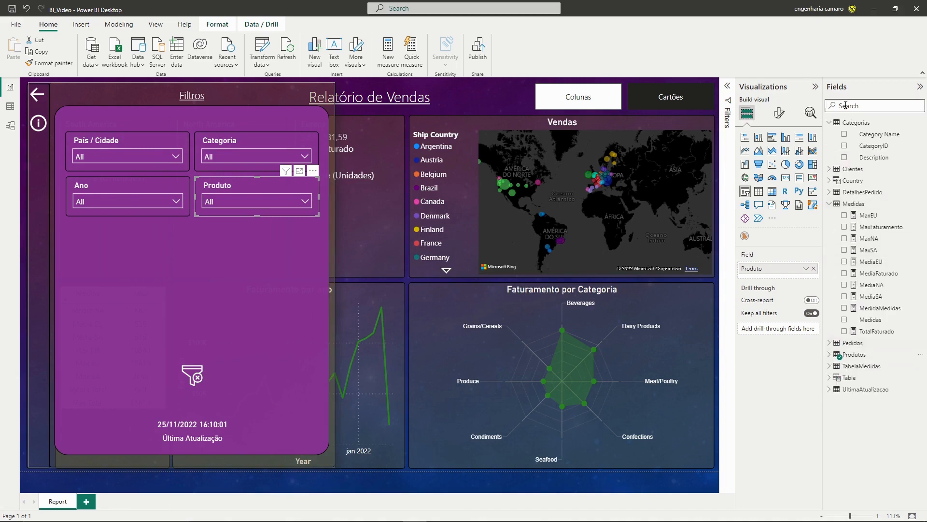
pyautogui.click(830, 123)
# - Create a new measure named FiltrosAtivos in the Medidas table
pyautogui.click(855, 169)
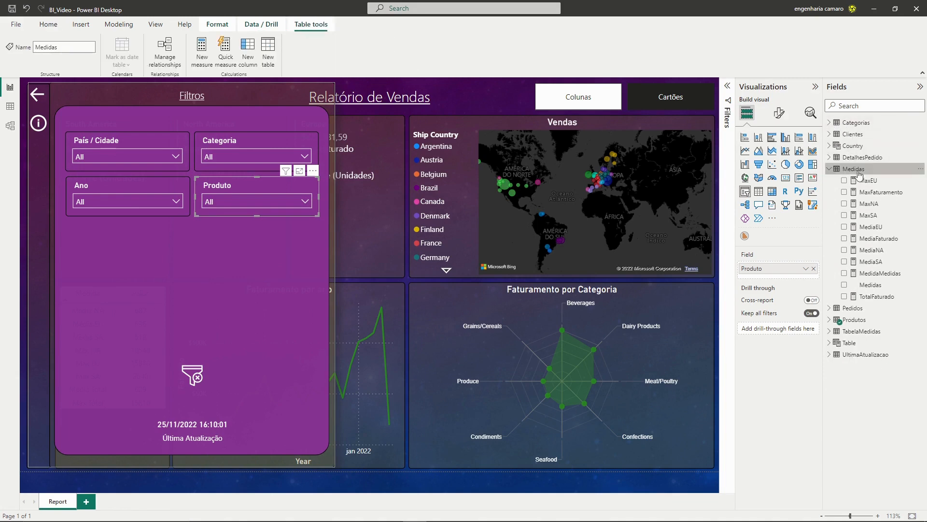
pyautogui.click(205, 52)
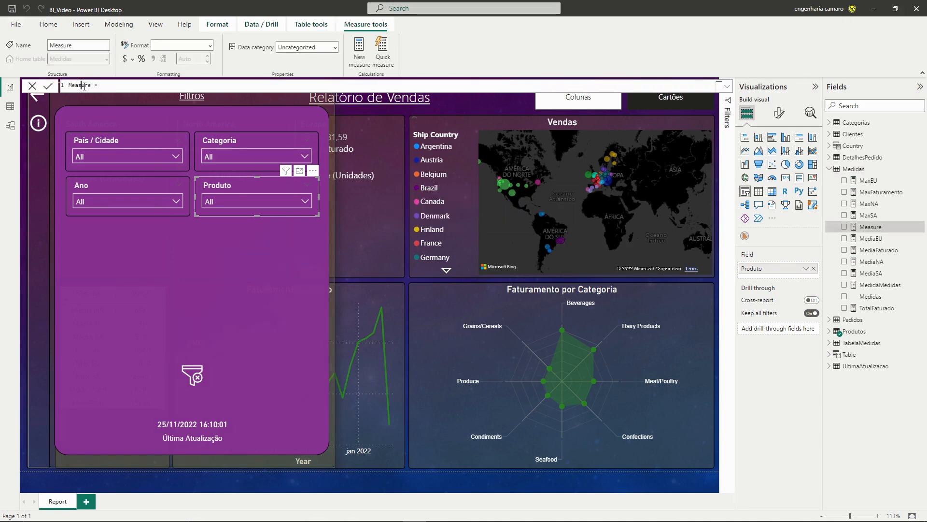
pyautogui.doubleClick(83, 85)
pyautogui.write('FiltrosAtivos')
pyautogui.click(143, 85)
# - Add thirty blank lines below the FiltrosAtivos name to make room for the formula
pyautogui.hotkey('shift', 'Return')
pyautogui.hotkey('shift', 'Return')
pyautogui.hotkey('shift', 'Return')
pyautogui.hotkey('shift', 'Return')
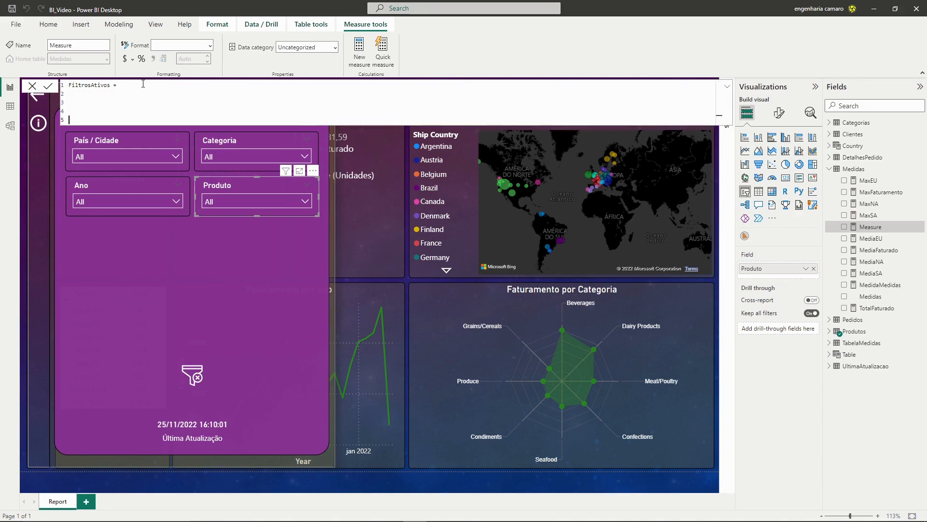
pyautogui.hotkey('shift', 'Return')
pyautogui.hotkey('shift', 'Return')
pyautogui.hotkey('shift', 'Return')
pyautogui.hotkey('shift', 'Return')
pyautogui.hotkey('shift', 'Return')
pyautogui.hotkey('shift', 'Return')
pyautogui.hotkey('shift', 'Return')
pyautogui.hotkey('shift', 'Return')
pyautogui.hotkey('shift', 'Return')
pyautogui.hotkey('shift', 'Return')
pyautogui.hotkey('shift', 'Return')
pyautogui.hotkey('shift', 'Return')
pyautogui.hotkey('shift', 'Return')
pyautogui.hotkey('shift', 'Return')
pyautogui.hotkey('shift', 'Return')
pyautogui.hotkey('shift', 'Return')
pyautogui.hotkey('shift', 'Return')
pyautogui.hotkey('shift', 'Return')
pyautogui.hotkey('shift', 'Return')
pyautogui.hotkey('shift', 'Return')
pyautogui.hotkey('shift', 'Return')
pyautogui.hotkey('shift', 'Return')
pyautogui.hotkey('shift', 'Return')
pyautogui.hotkey('shift', 'Return')
pyautogui.hotkey('shift', 'Return')
pyautogui.hotkey('shift', 'Return')
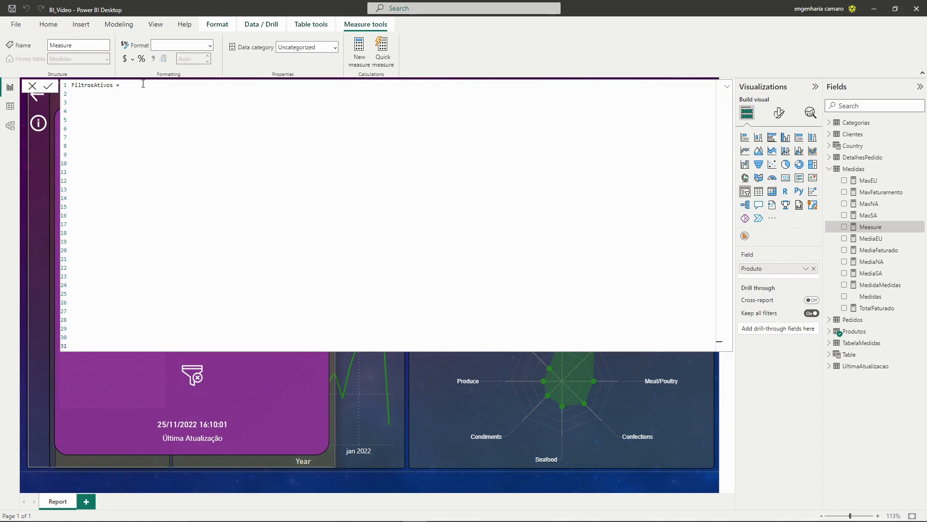
# - Begin a VAR declaration on line 3 of the FiltrosAtivos formula
pyautogui.press('Up')
pyautogui.press('Up')
pyautogui.press('Up')
pyautogui.press('Up')
pyautogui.press('Up')
pyautogui.write('VAR')
# - Switch to Sublime Text, copy the Pedidos[Ship City] reference from the first line, and return to the measure formula
pyautogui.hotkey('alt', 'Tab')
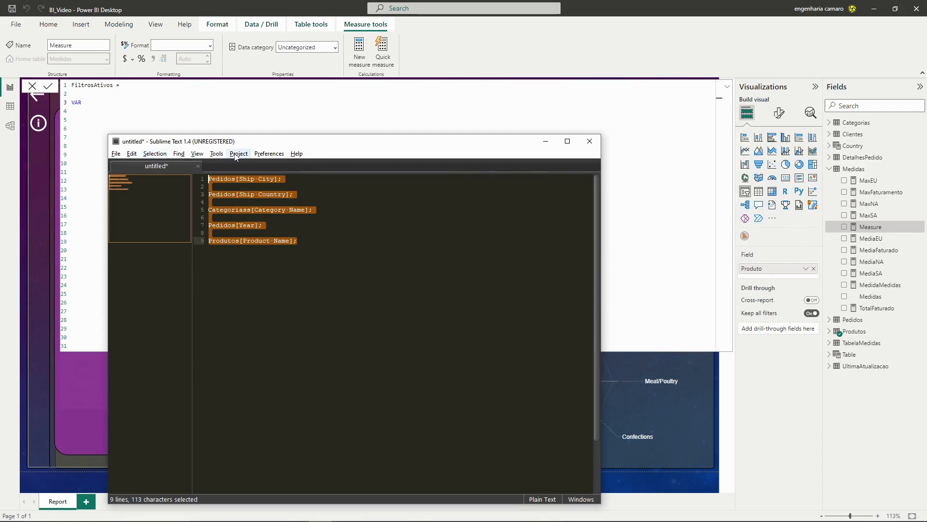
pyautogui.click(228, 180)
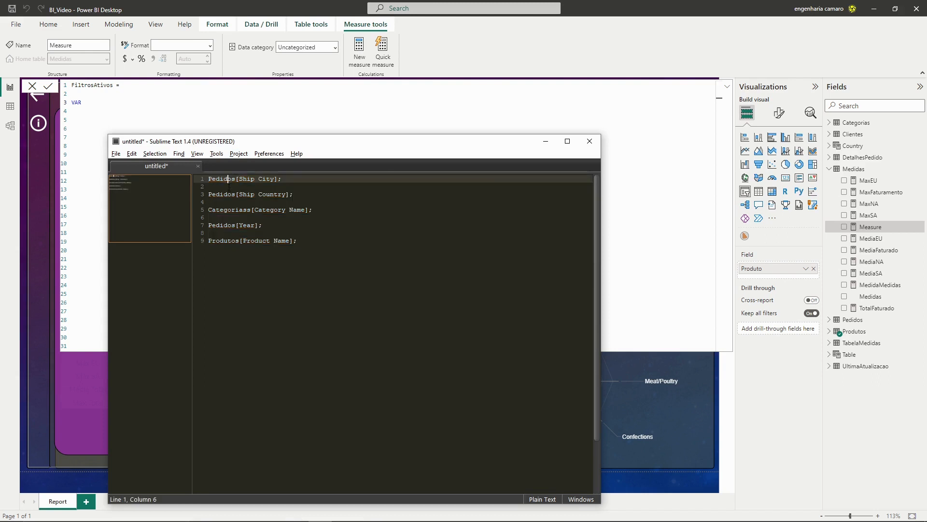
pyautogui.hotkey('ctrl', 'a')
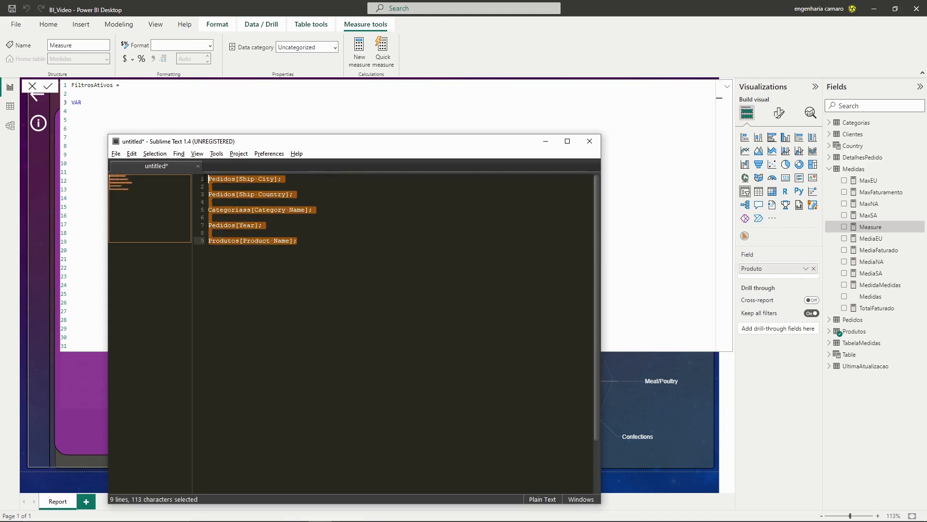
pyautogui.click(228, 179)
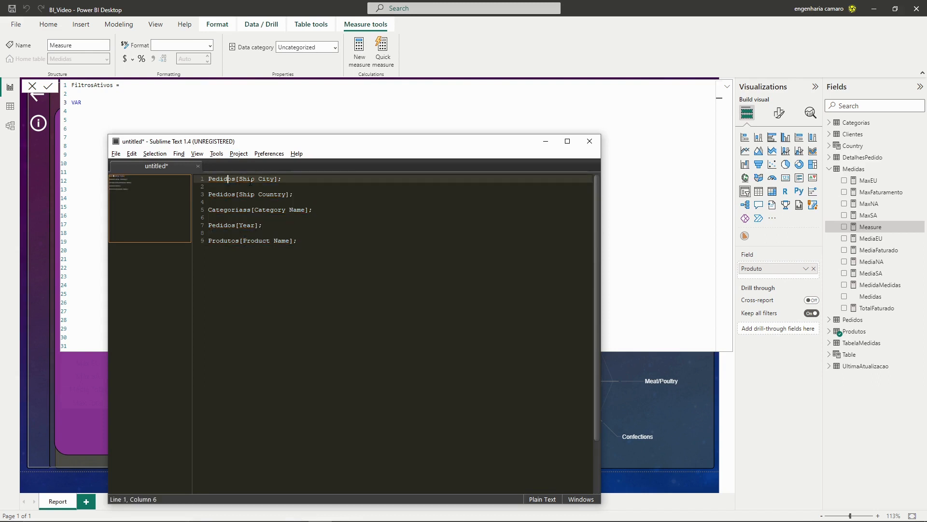
pyautogui.moveTo(284, 179); pyautogui.dragTo(208, 180)
pyautogui.hotkey('ctrl', 'c')
pyautogui.click(108, 102)
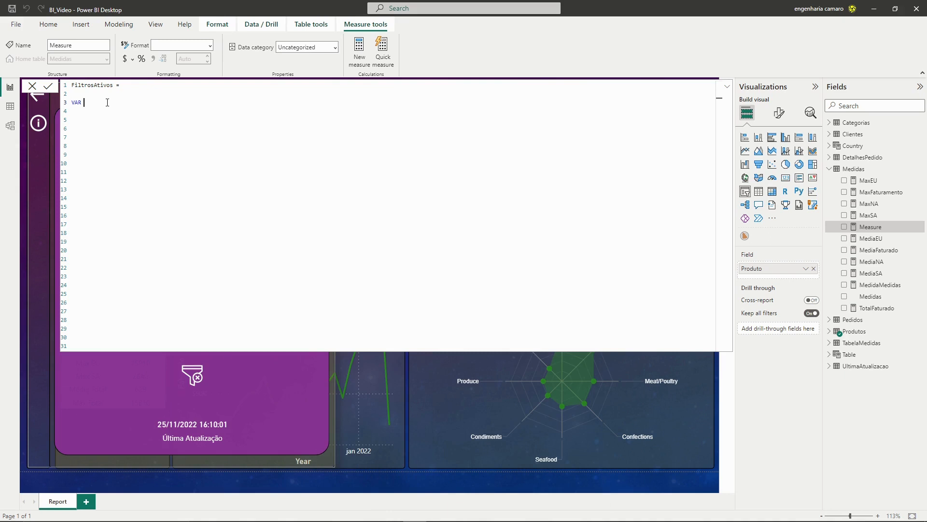
# - Name the line 3 variable Cidade and begin its value with the ISFILTERED function
pyautogui.write('c')
pyautogui.press('BackSpace')
pyautogui.write('Cidade = ISFI')
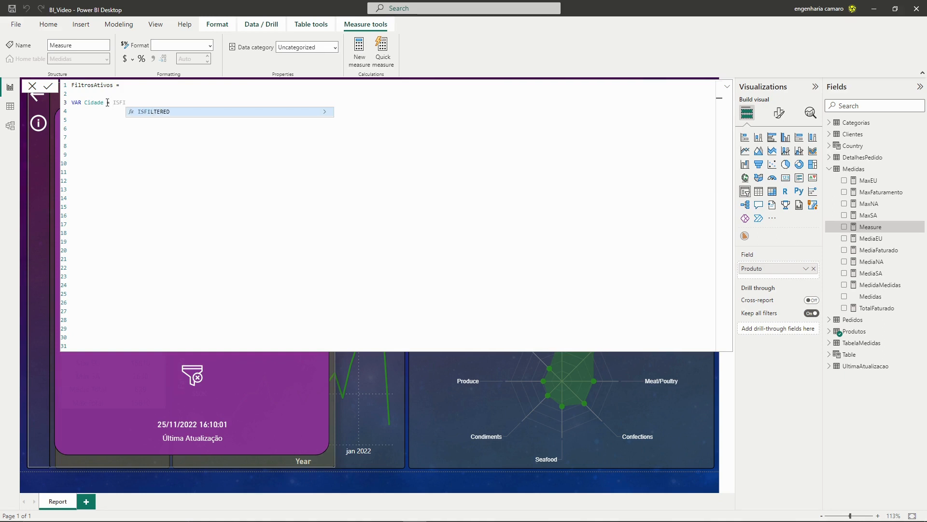
pyautogui.press('Tab')
# - Fill the Cidade variable's ISFILTERED argument with Pedidos[Ship City] copied from the Sublime Text notes and close the parenthesis
pyautogui.hotkey('alt', 'Tab')
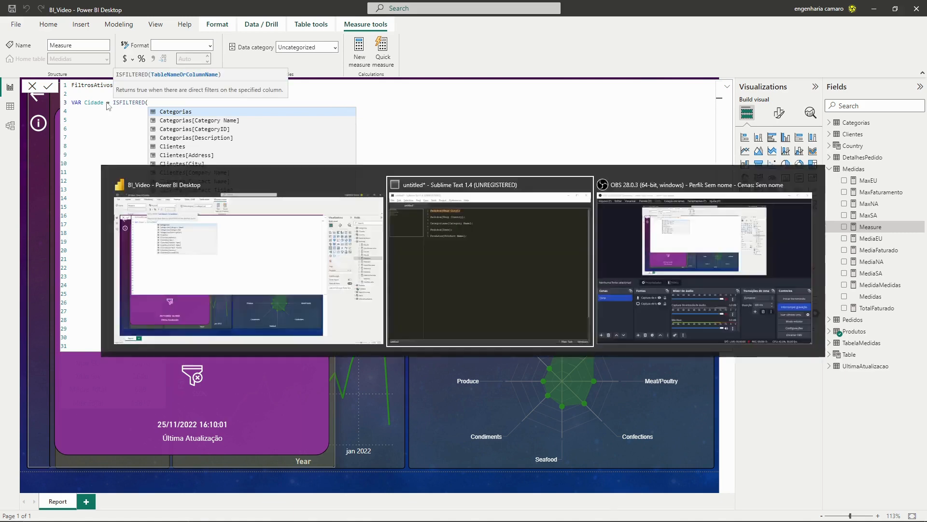
pyautogui.click(277, 185)
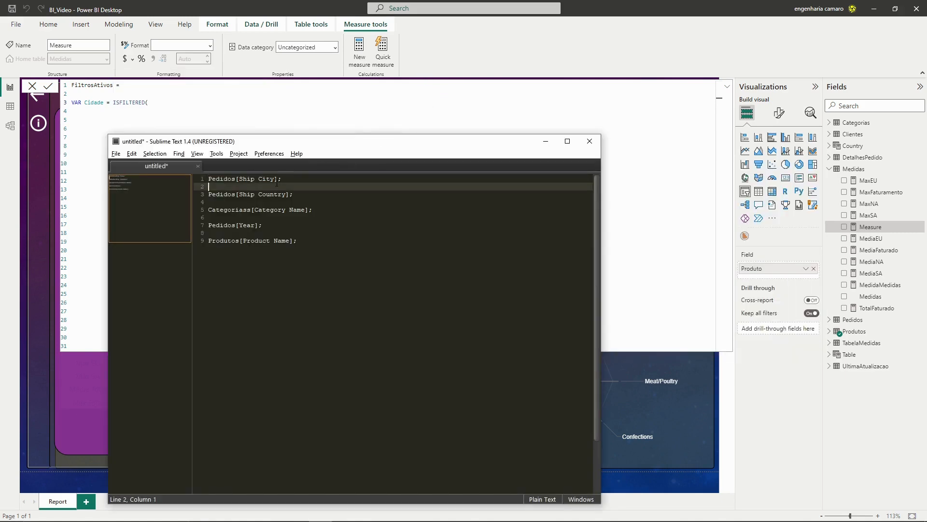
pyautogui.moveTo(278, 180); pyautogui.dragTo(208, 179)
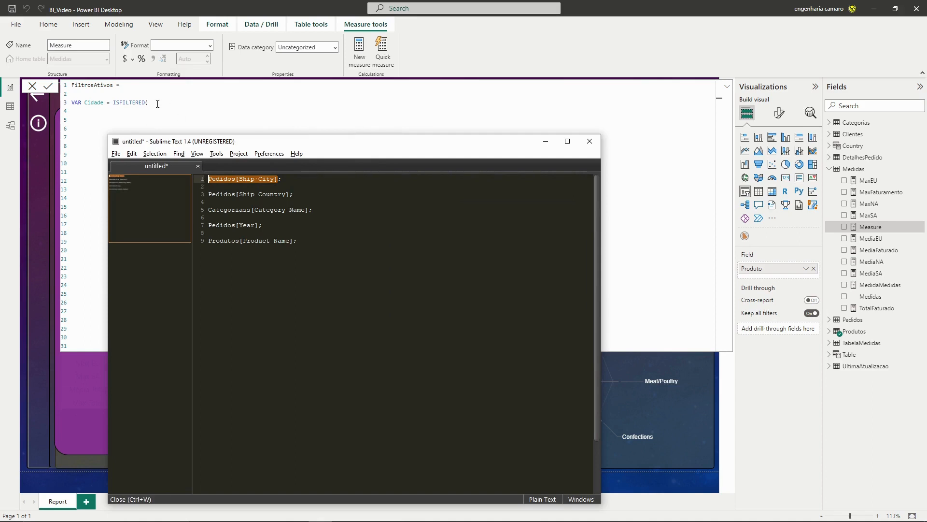
pyautogui.click(156, 103)
pyautogui.hotkey('ctrl', 'v')
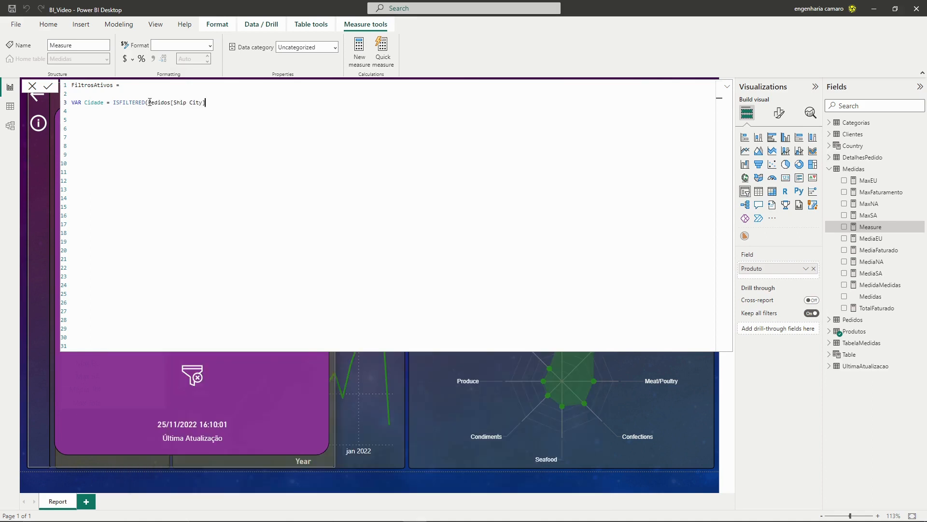
pyautogui.write(');')
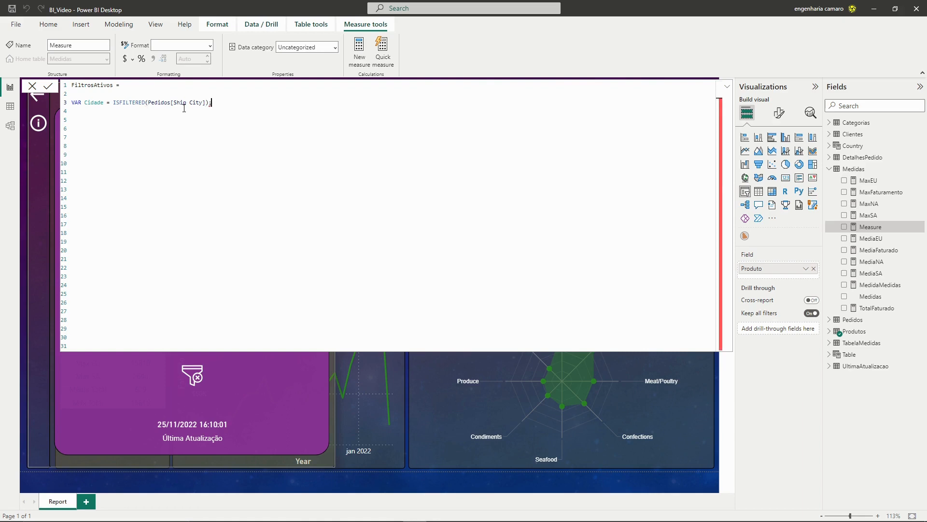
pyautogui.press('BackSpace')
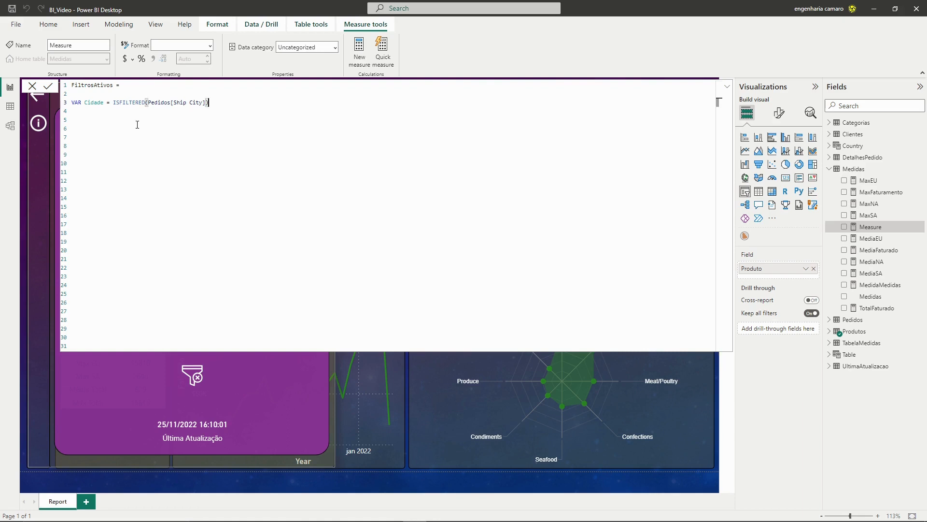
# - Begin a VAR Pais declaration on line 5 and copy the Pedidos[Ship Country] reference from the Sublime Text notes
pyautogui.click(137, 125)
pyautogui.write('VAR PAR Pais =')
pyautogui.hotkey('alt', 'Tab')
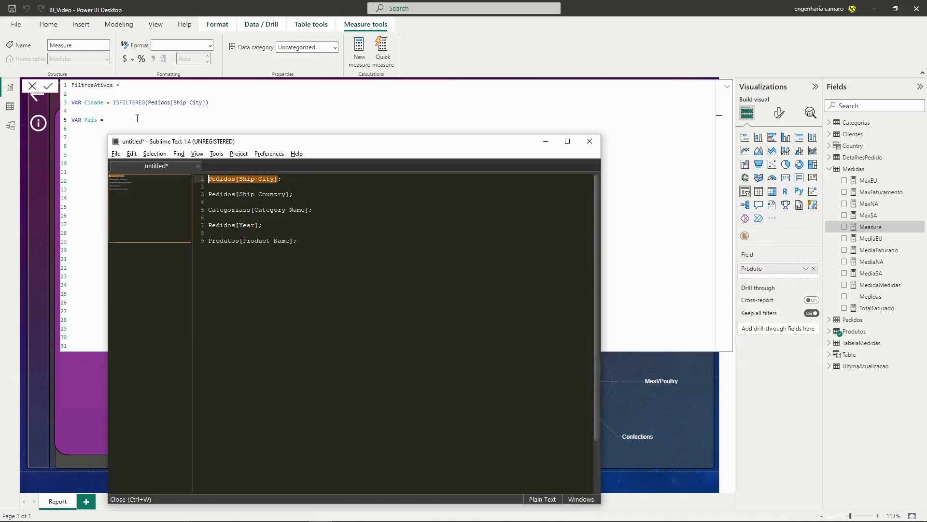
pyautogui.click(294, 194)
pyautogui.hotkey('shift', 'Home')
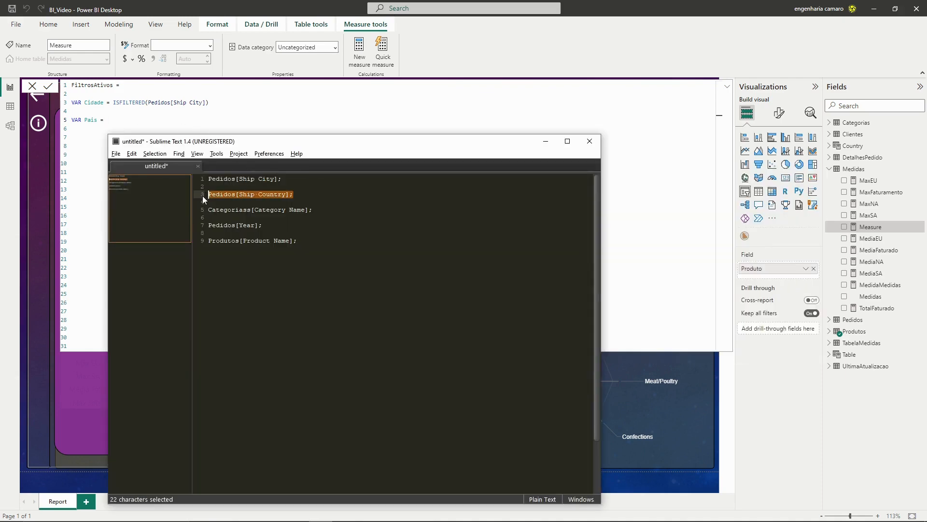
pyautogui.hotkey('ctrl', 'c')
pyautogui.hotkey('alt', 'Tab')
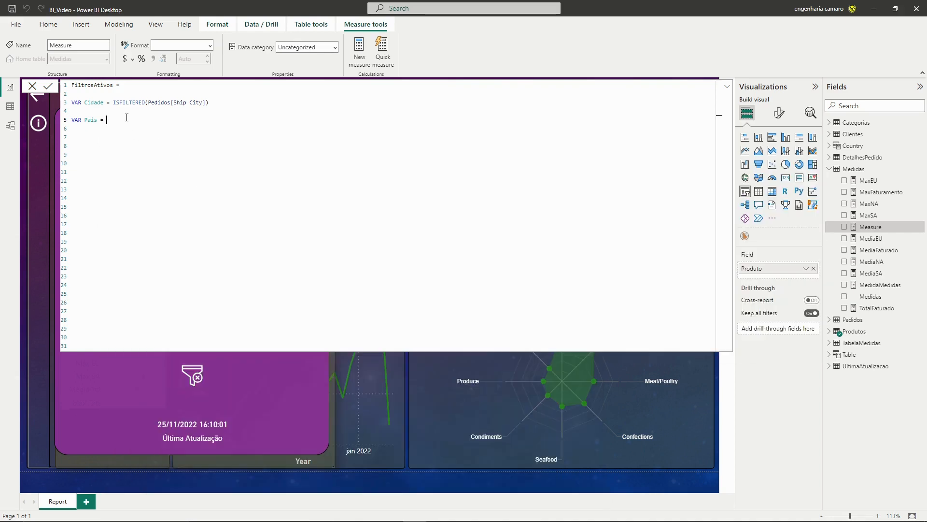
# - Complete the Pais variable as ISFILTERED(Pedidos[Ship Country]), without the trailing semicolon
pyautogui.write('IS')
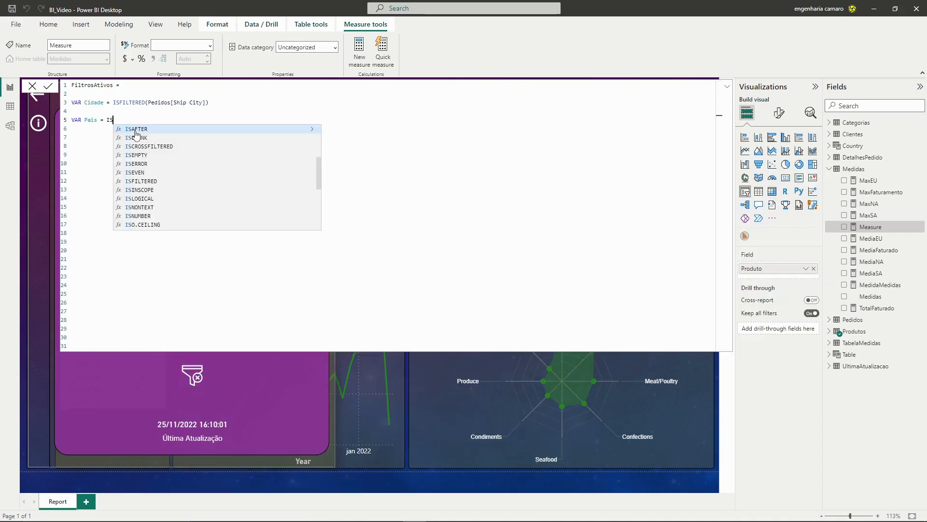
pyautogui.write('FILTE')
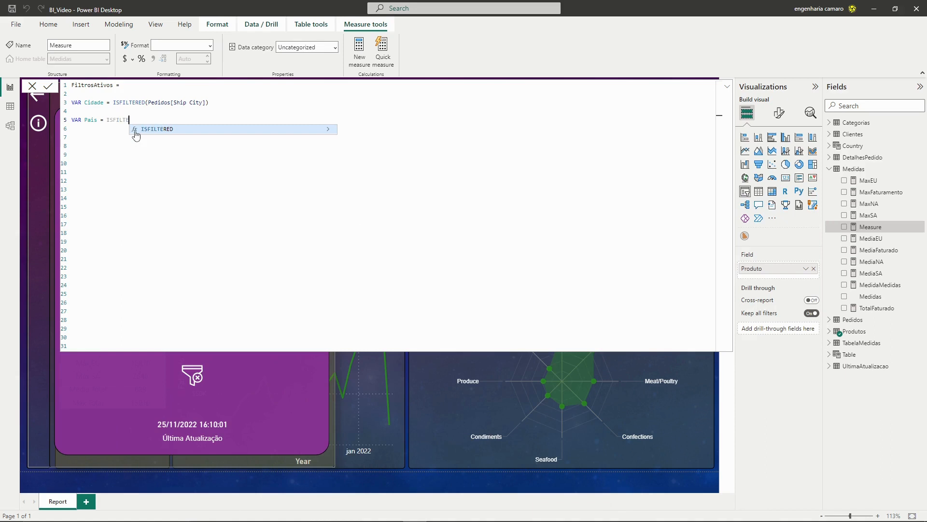
pyautogui.write('RED')
pyautogui.write('(')
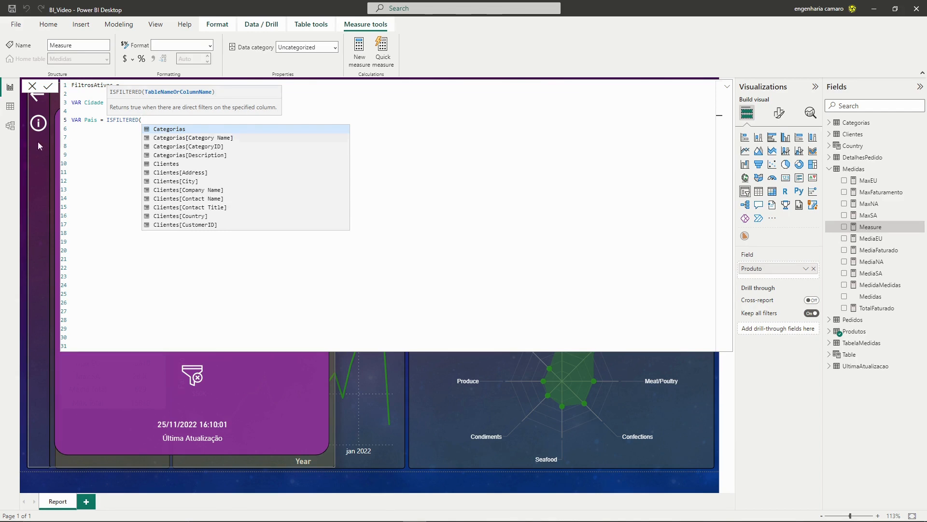
pyautogui.hotkey('ctrl', 'v')
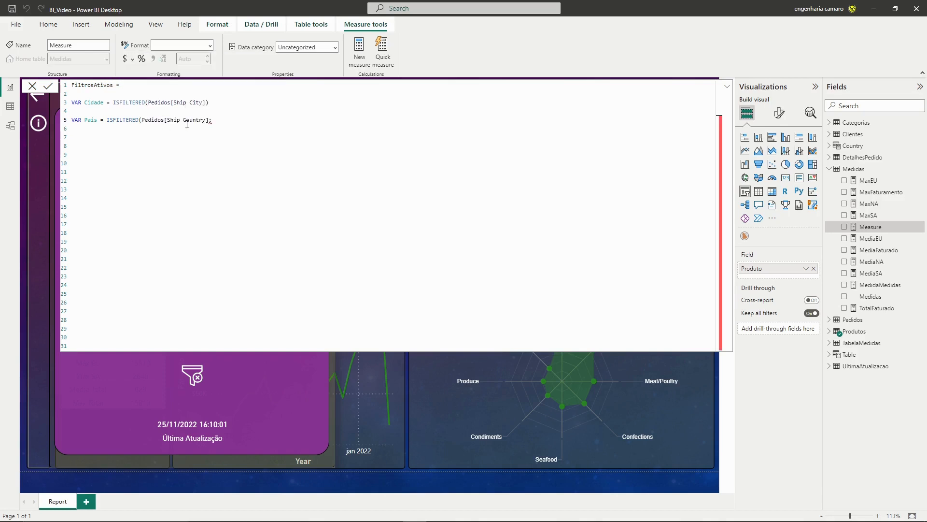
pyautogui.write(')')
# - Bring the Category Name, Year and Product Name references from the Sublime Text notes into the formula, starting on line 7
pyautogui.hotkey('alt', 'Tab')
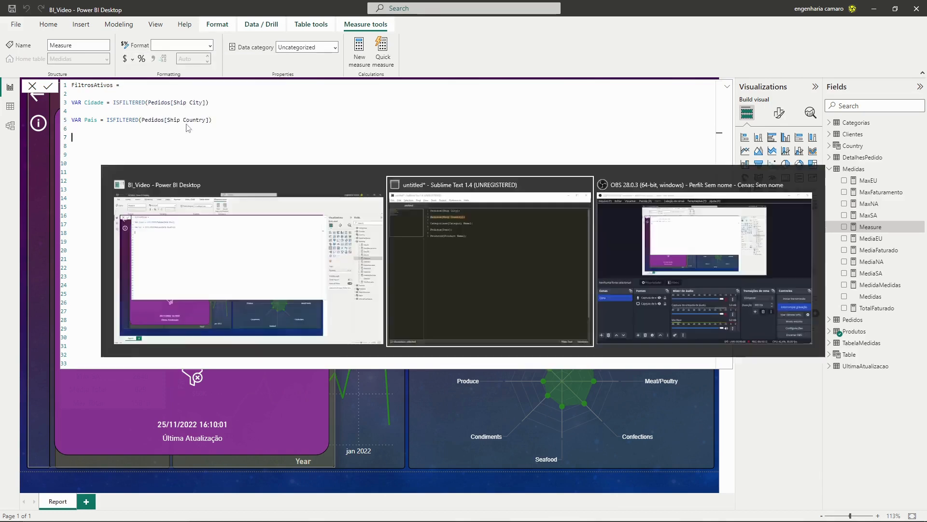
pyautogui.moveTo(307, 239); pyautogui.dragTo(173, 209)
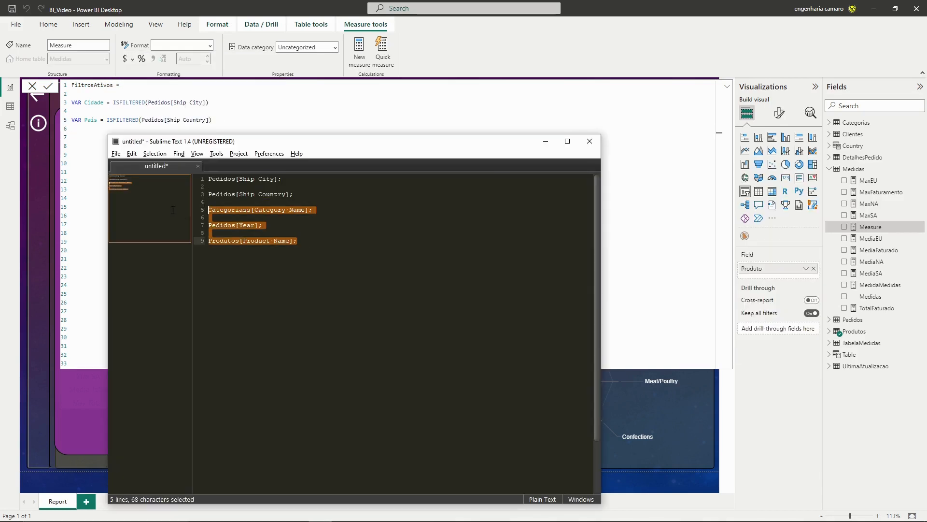
pyautogui.hotkey('alt', 'Tab')
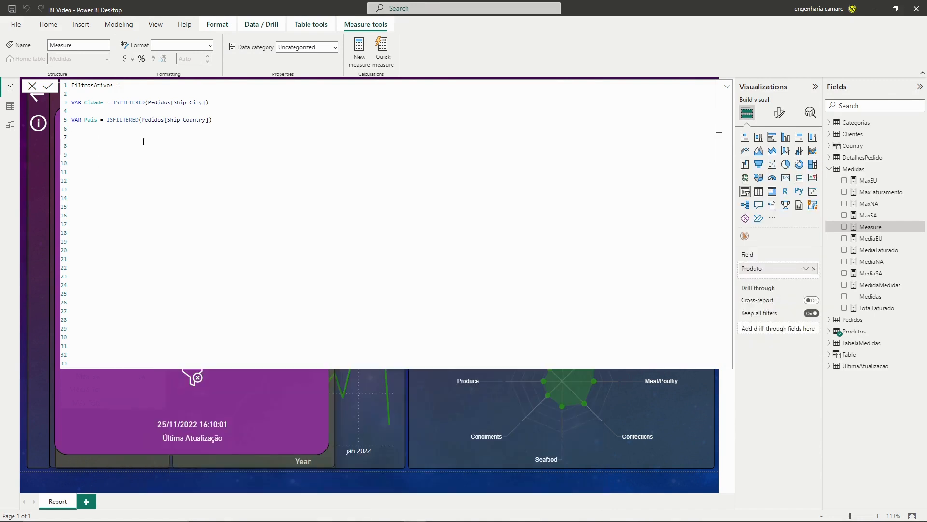
pyautogui.hotkey('ctrl', 'v')
pyautogui.hotkey('alt', 'Tab')
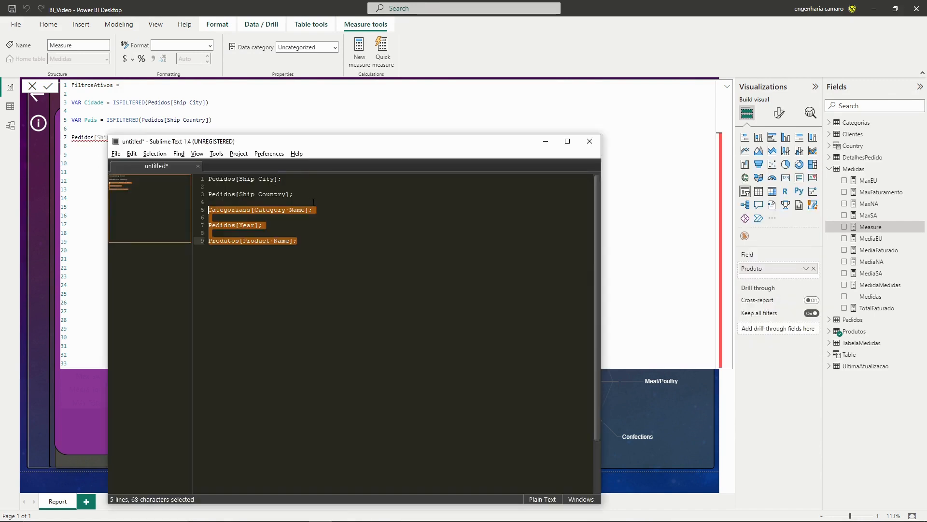
pyautogui.press('Delete')
pyautogui.hotkey('alt', 'Tab')
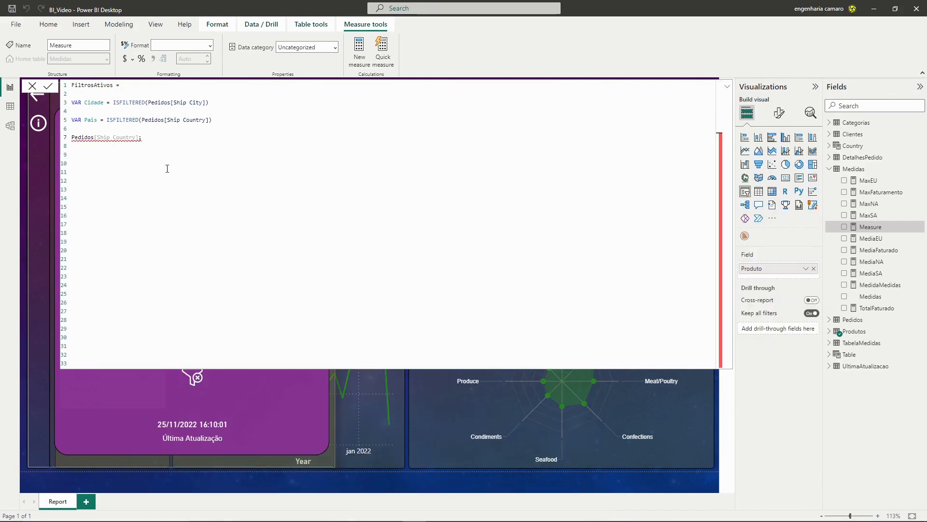
pyautogui.tripleClick(80, 138)
pyautogui.hotkey('ctrl', 'v')
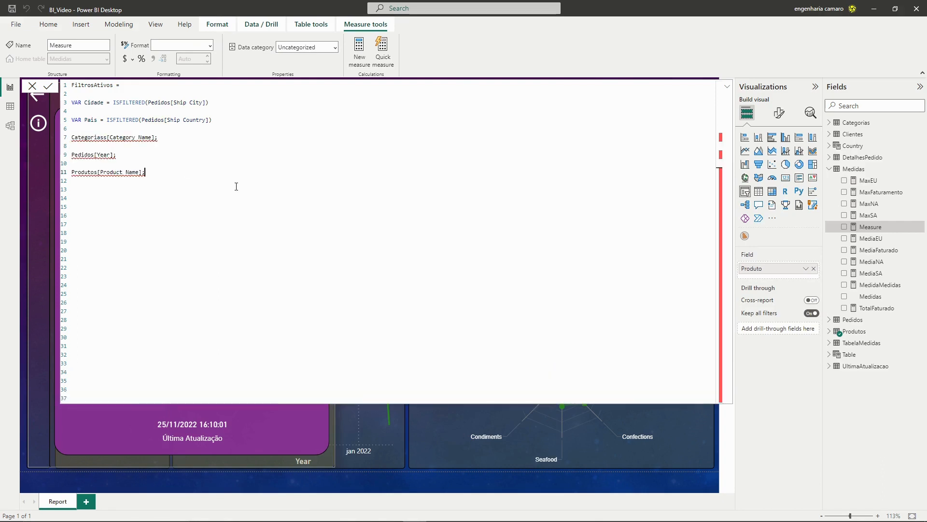
# - Remove the trailing semicolons from the Category Name, Year and Product Name references on lines 7, 9 and 11
pyautogui.click(165, 140)
pyautogui.press('BackSpace')
pyautogui.click(132, 155)
pyautogui.press('BackSpace')
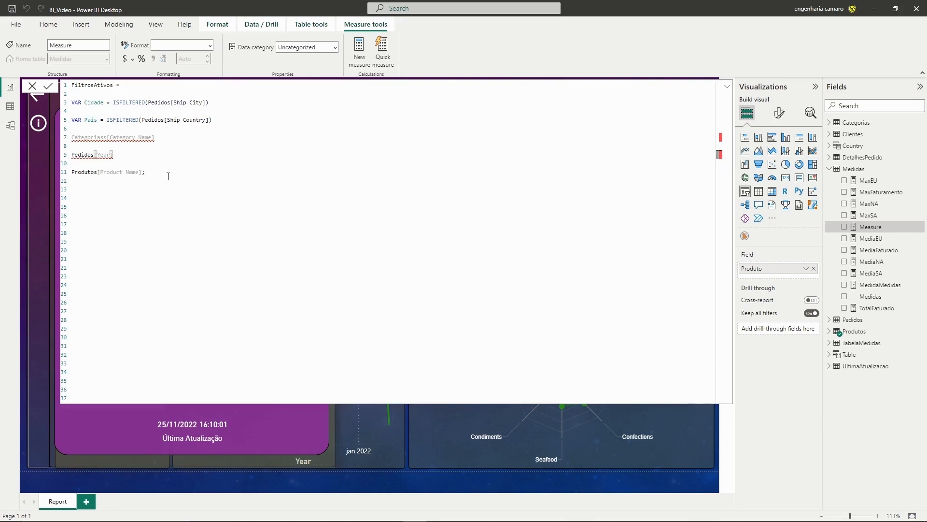
pyautogui.click(151, 172)
pyautogui.press('BackSpace')
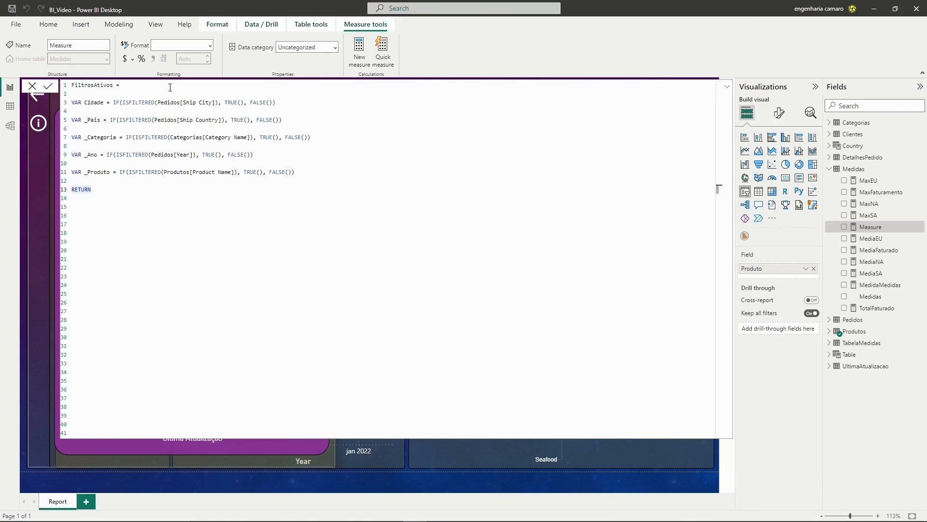
pyautogui.moveTo(219, 102); pyautogui.dragTo(125, 103)
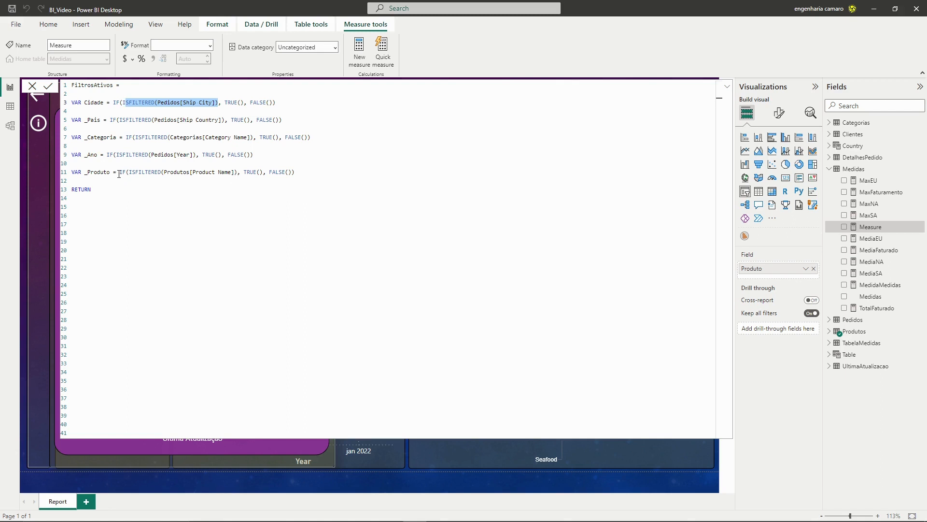
pyautogui.moveTo(244, 172); pyautogui.dragTo(263, 173)
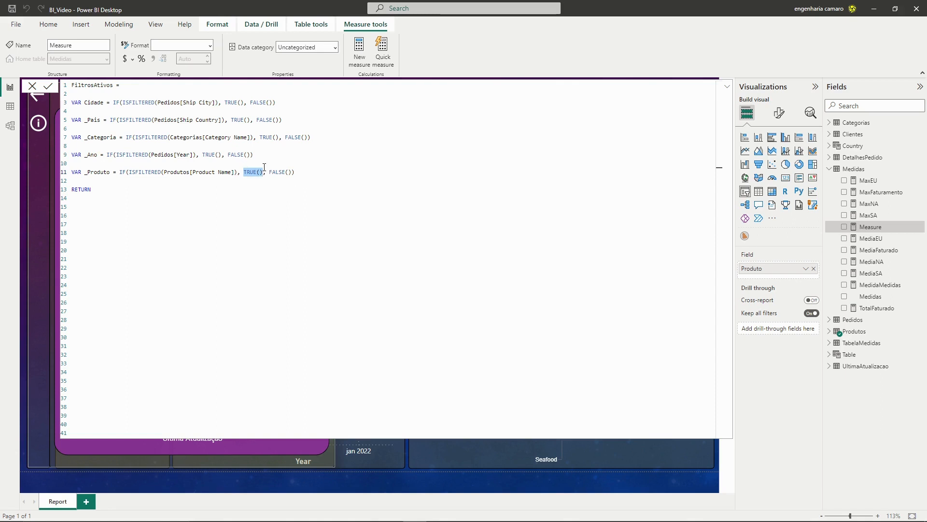
pyautogui.click(300, 172)
pyautogui.click(89, 201)
pyautogui.doubleClick(82, 190)
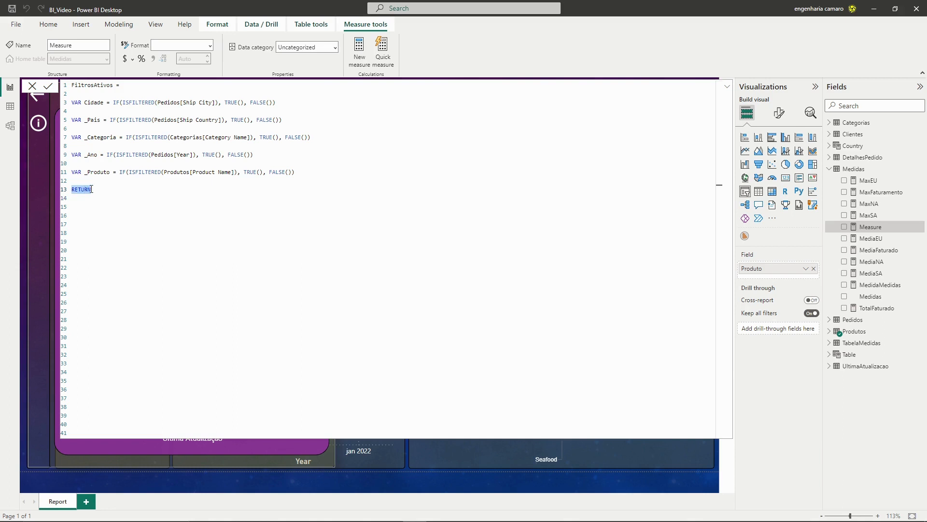
# - Start an IF expression on line 15 below RETURN, opening its grouped condition with Cidade ||
pyautogui.click(97, 206)
pyautogui.write('if( (')
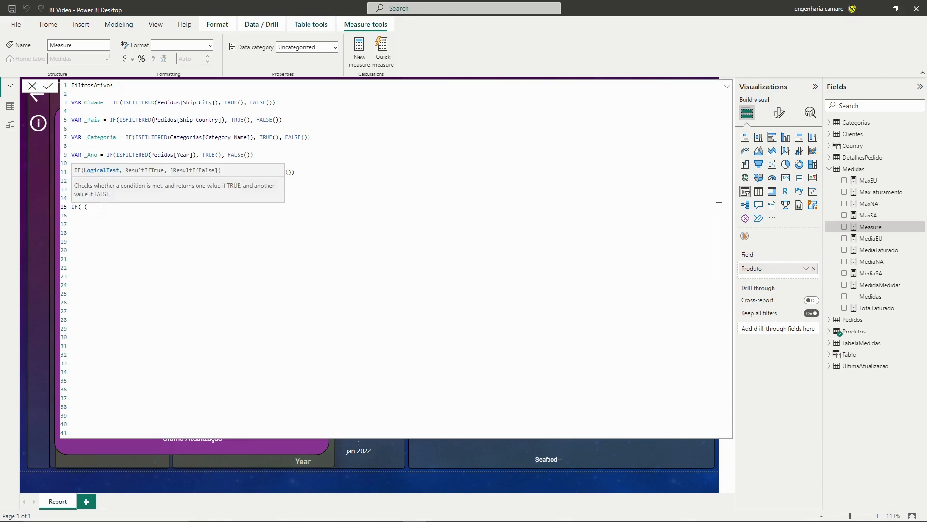
pyautogui.doubleClick(101, 103)
pyautogui.hotkey('ctrl', 'c')
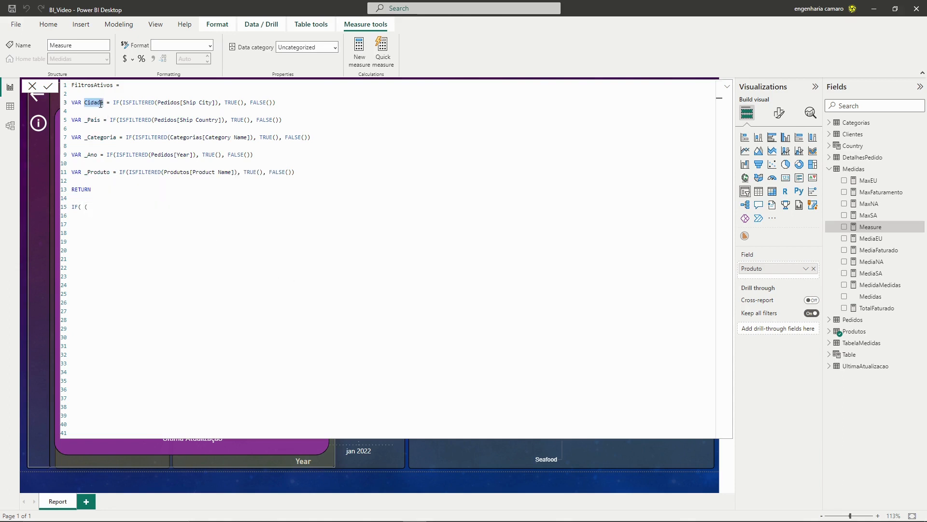
pyautogui.click(100, 205)
pyautogui.hotkey('ctrl', 'v')
pyautogui.write('||')
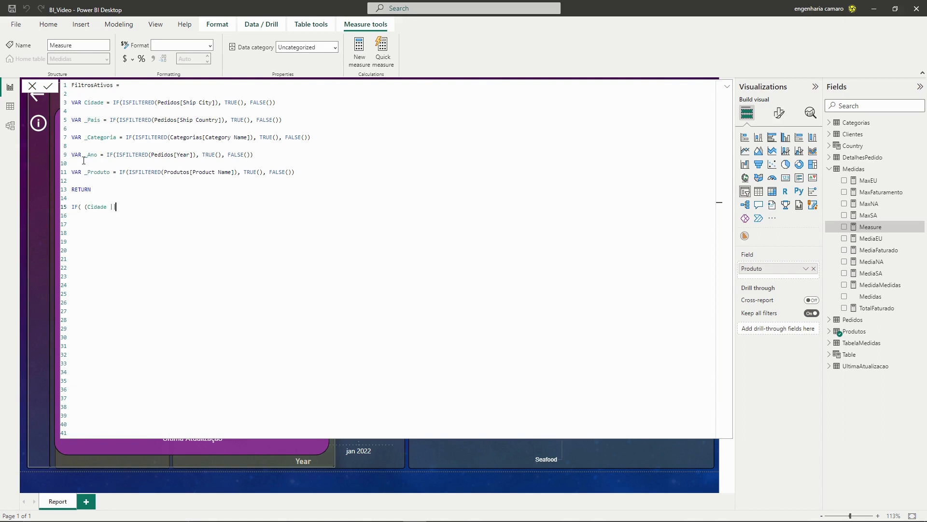
# - Extend the IF condition on line 15 with _Pais || _Categoria ||, copying the variable names from their declarations
pyautogui.doubleClick(92, 120)
pyautogui.hotkey('ctrl', 'c')
pyautogui.click(127, 205)
pyautogui.hotkey('ctrl', 'v')
pyautogui.doubleClick(98, 136)
pyautogui.hotkey('ctrl', 'c')
pyautogui.click(163, 206)
pyautogui.write('||')
pyautogui.hotkey('ctrl', 'v')
pyautogui.write('||')
# - Append the _Ano variable to the IF condition on line 15
pyautogui.doubleClick(93, 155)
pyautogui.hotkey('ctrl', 'c')
pyautogui.click(224, 206)
pyautogui.hotkey('ctrl', 'v')
# - Complete the IF condition on line 15 with || _Produto and its closing parenthesis
pyautogui.doubleClick(97, 172)
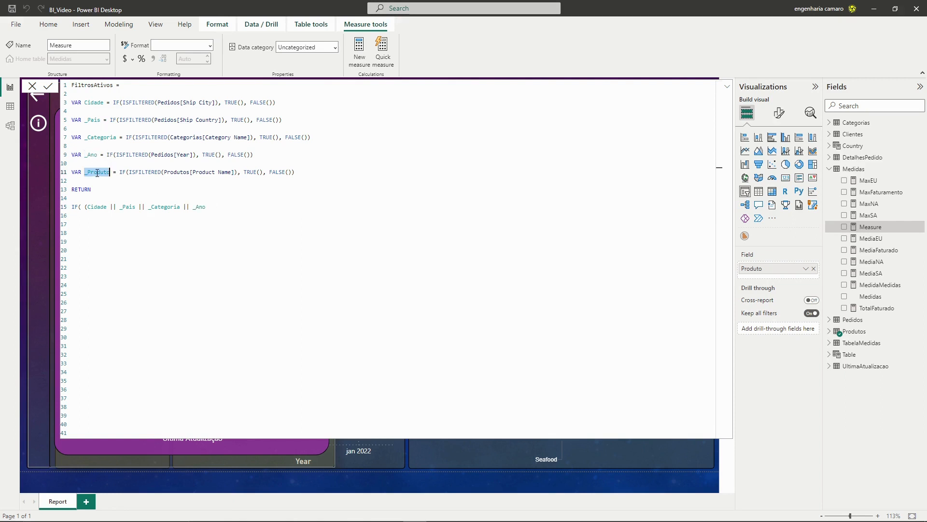
pyautogui.hotkey('ctrl', 'x')
pyautogui.hotkey('ctrl', 'z')
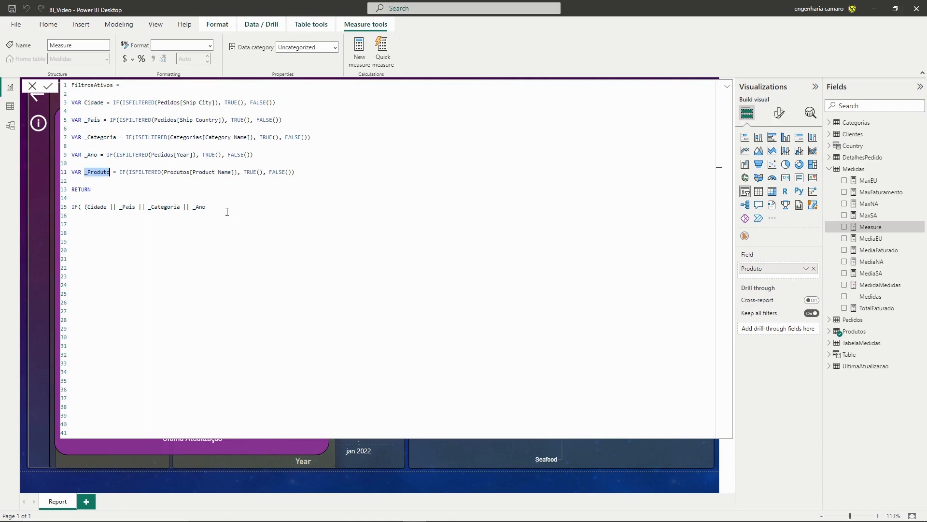
pyautogui.click(236, 213)
pyautogui.write('||')
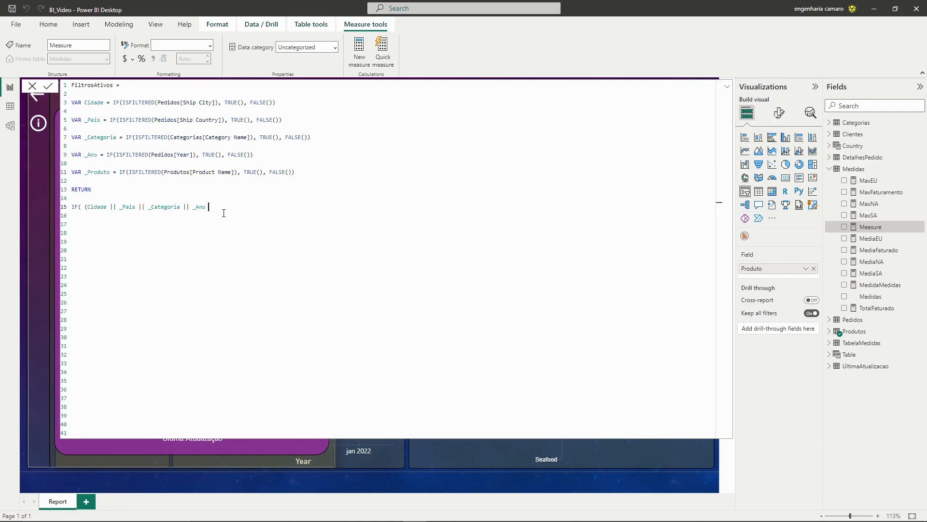
pyautogui.write(' _Produto)')
pyautogui.moveTo(251, 207); pyautogui.dragTo(85, 207)
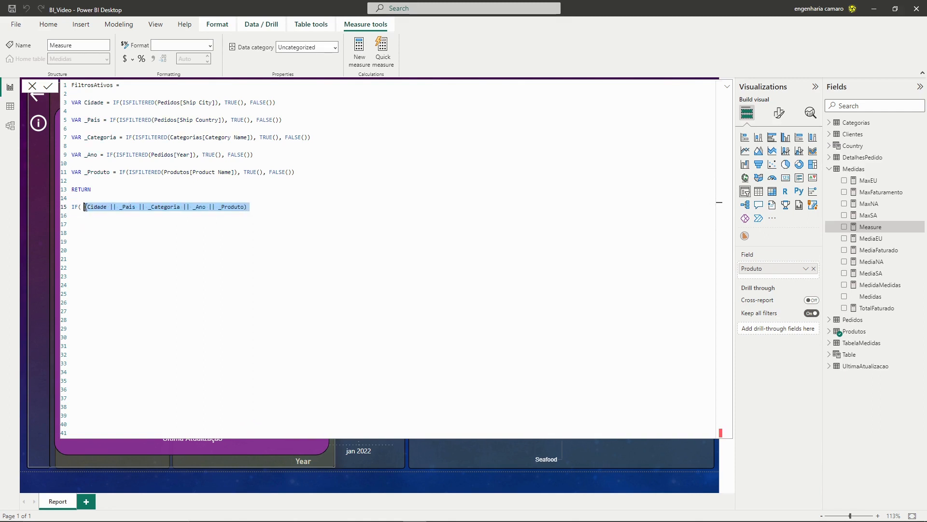
# - Add the true result "O Conteúdo está sendo filtrado. Filtros ativos: " to the IF on line 15, followed by a concatenation operator
pyautogui.click(264, 202)
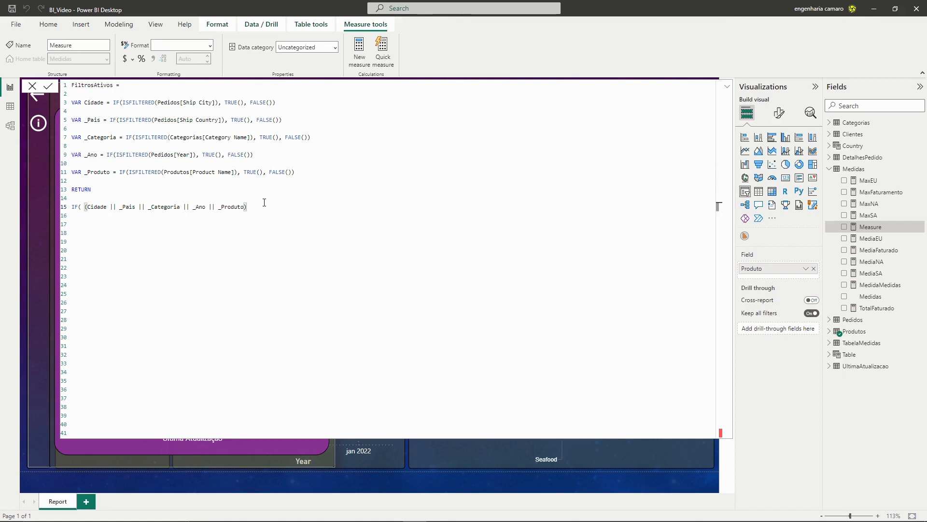
pyautogui.write(', "')
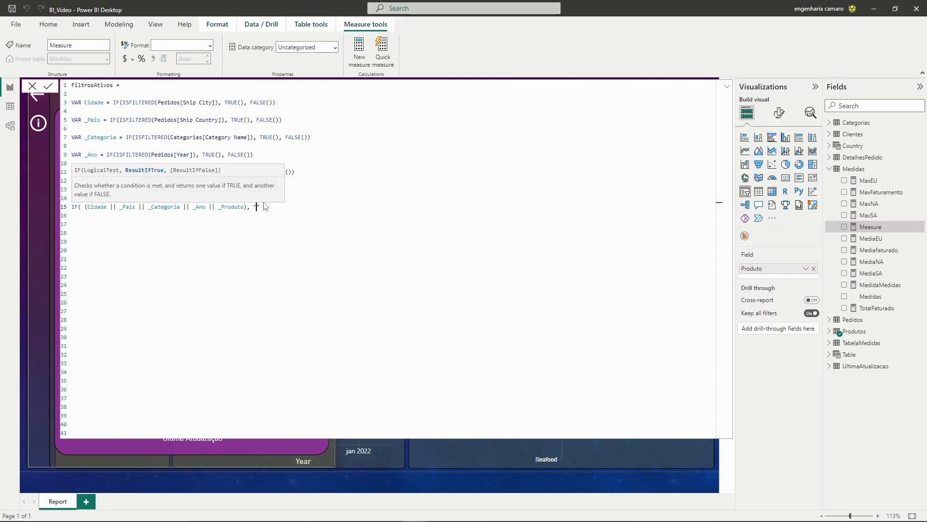
pyautogui.write('O Inteúdo está sendo filtrado. Filtros ativos')
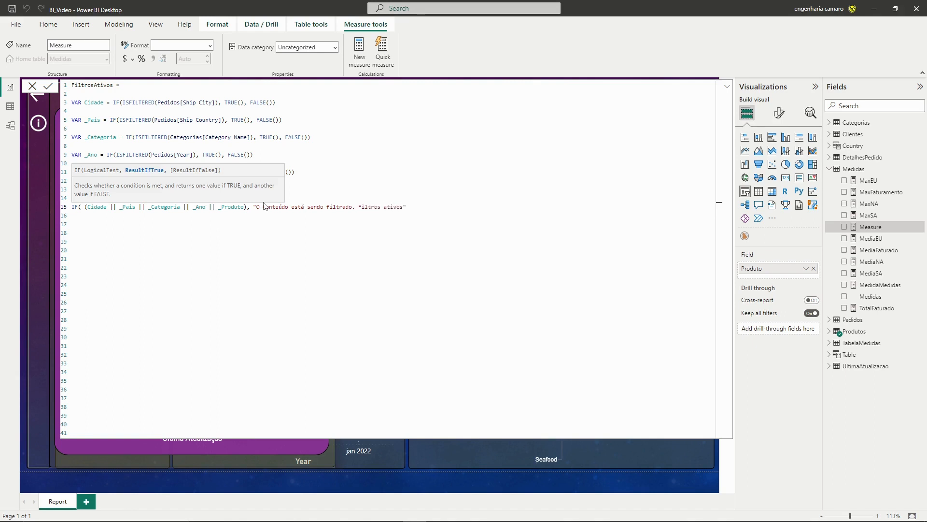
pyautogui.write(':')
pyautogui.write(' &')
pyautogui.click(356, 190)
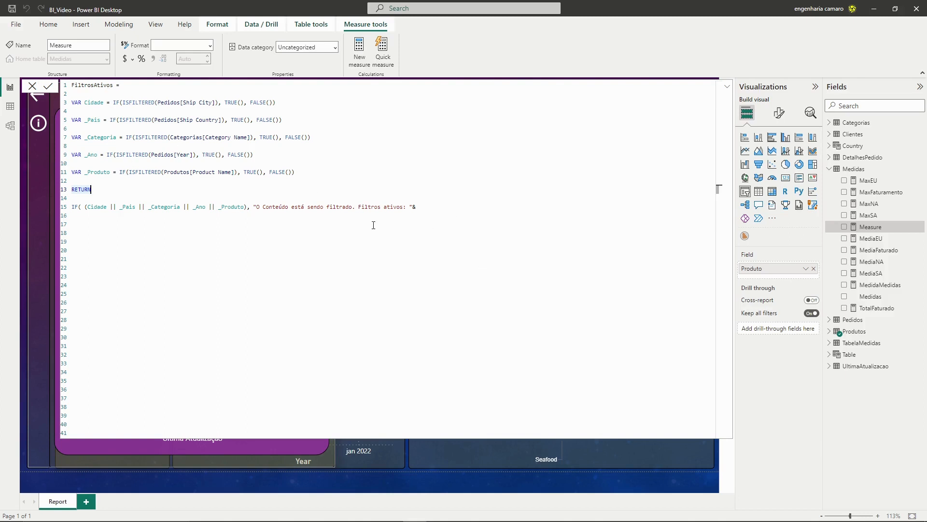
pyautogui.click(425, 205)
pyautogui.click(448, 210)
# - Insert five blank lines between the _Produto declaration and RETURN, returning the cursor to line 12
pyautogui.click(95, 110)
pyautogui.click(101, 146)
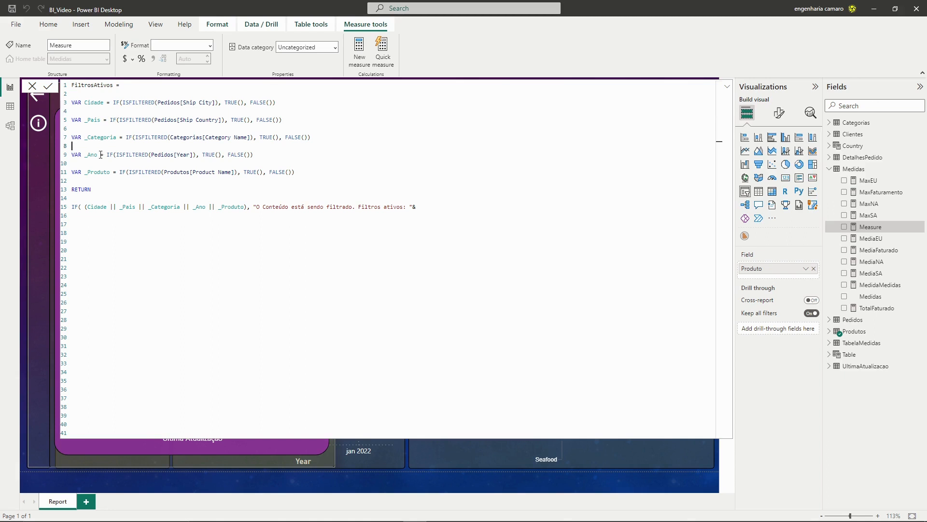
pyautogui.click(95, 181)
pyautogui.press('Return')
pyautogui.press('Return')
pyautogui.press('Return')
pyautogui.press('Return')
pyautogui.press('Return')
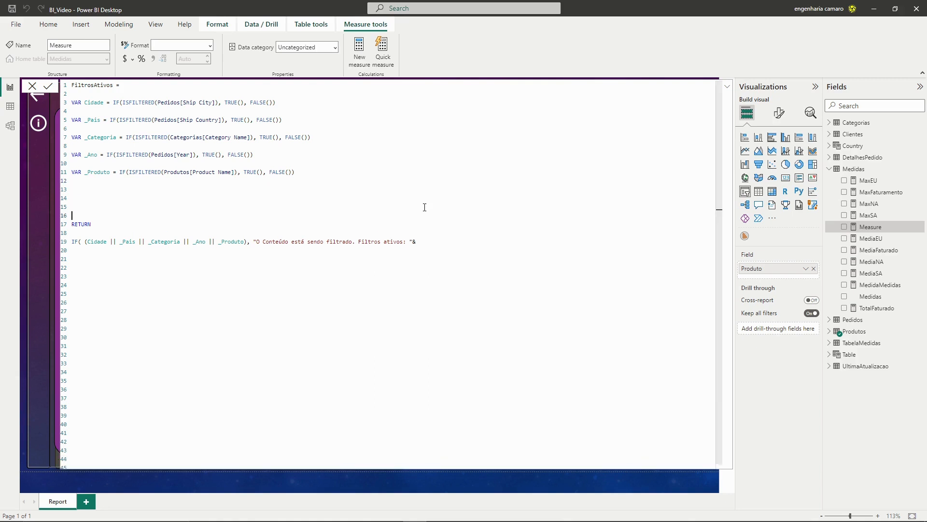
pyautogui.press('Up')
pyautogui.press('Up')
pyautogui.press('Up')
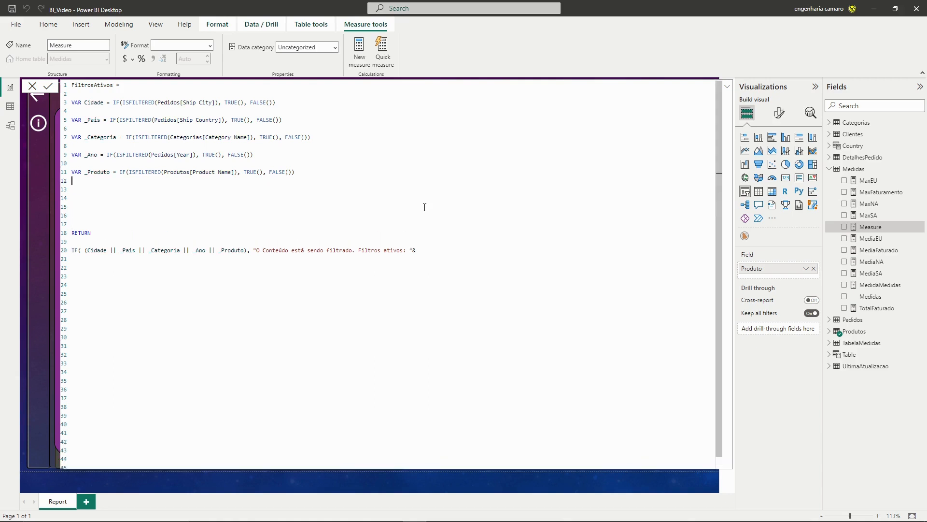
# - Begin another variable declaration, VAR Cidade, on line 13
pyautogui.write('VAR')
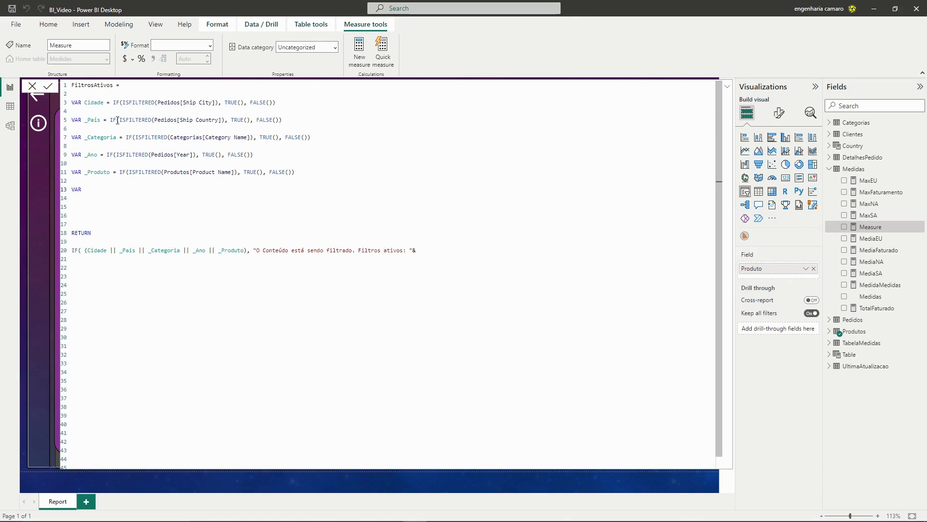
pyautogui.doubleClick(97, 104)
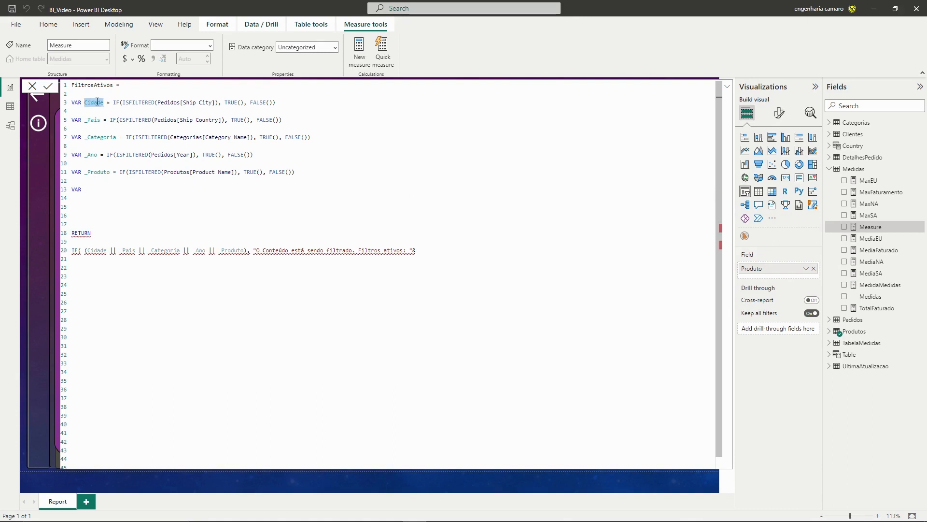
pyautogui.click(105, 194)
pyautogui.hotkey('ctrl', 'v')
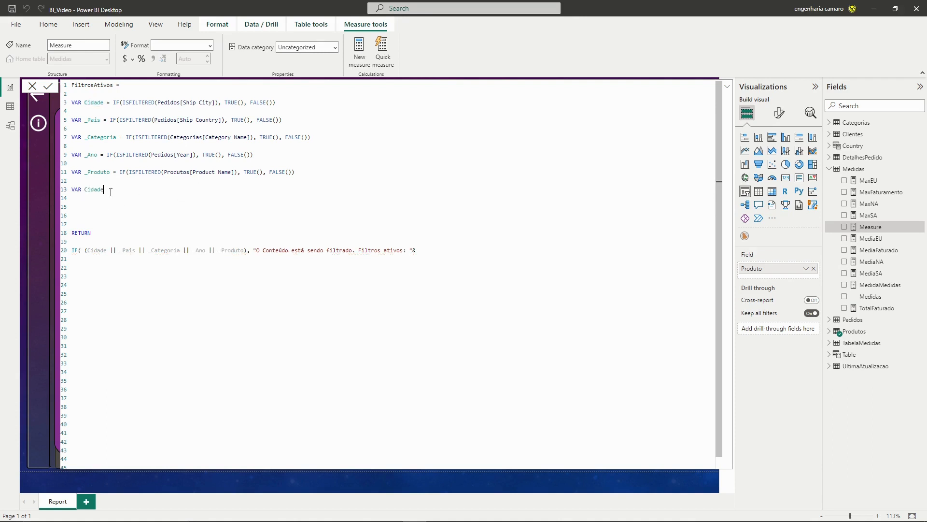
# - Rename the line 3 variable to _Cidade and paste a copy of all five declarations over line 13
pyautogui.click(87, 102)
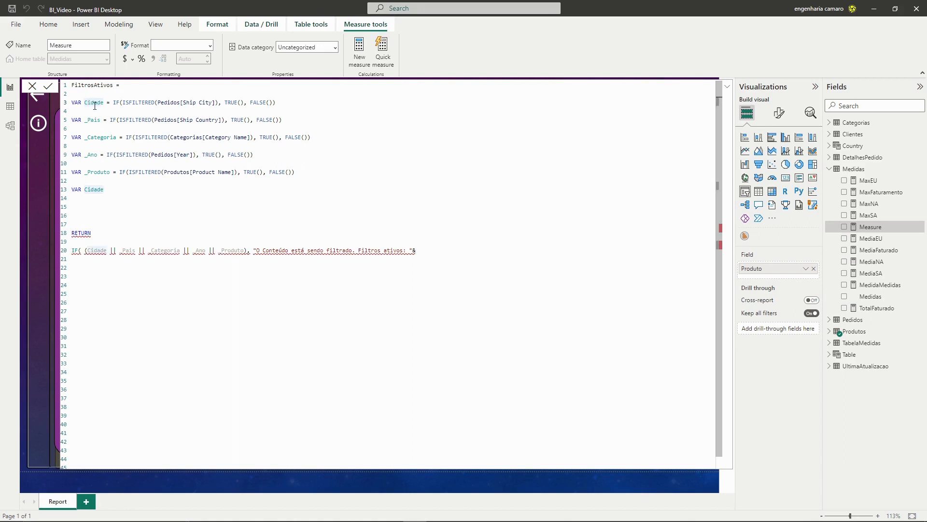
pyautogui.write('_')
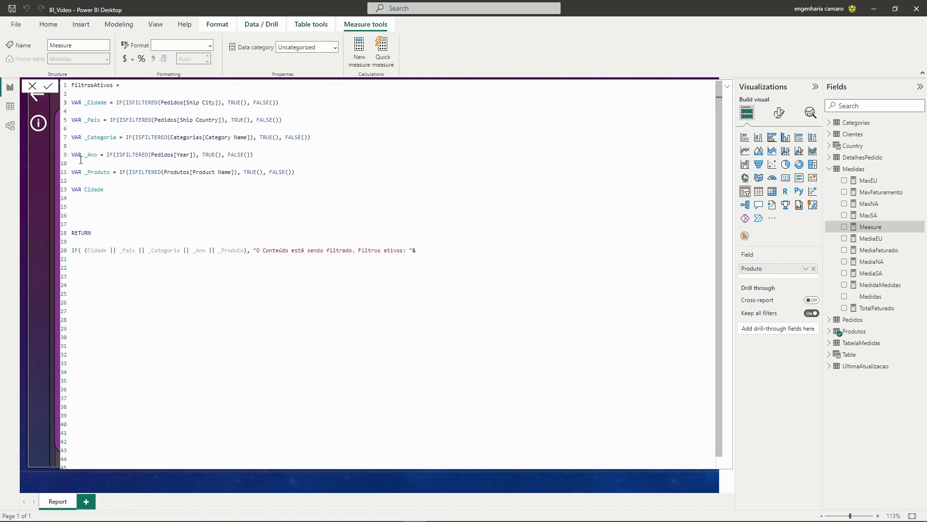
pyautogui.click(118, 189)
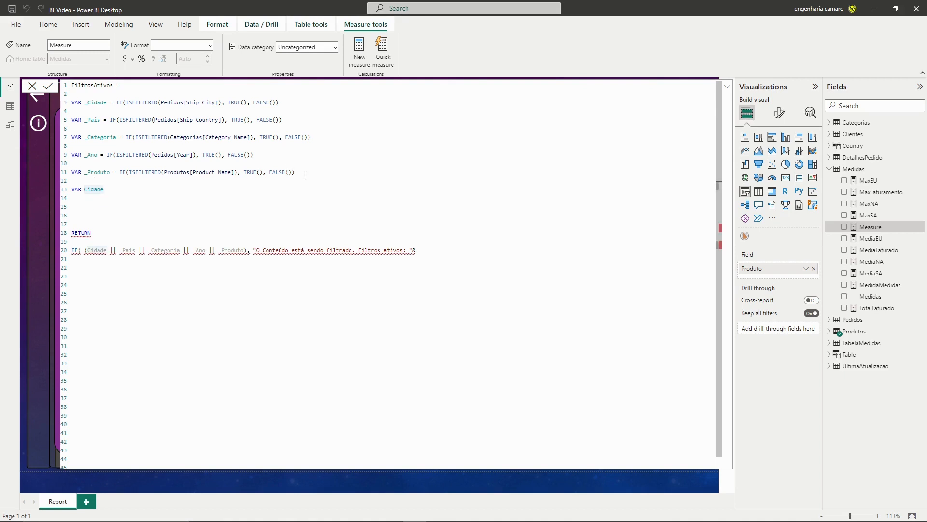
pyautogui.moveTo(305, 175); pyautogui.dragTo(67, 104)
pyautogui.hotkey('ctrl', 'c')
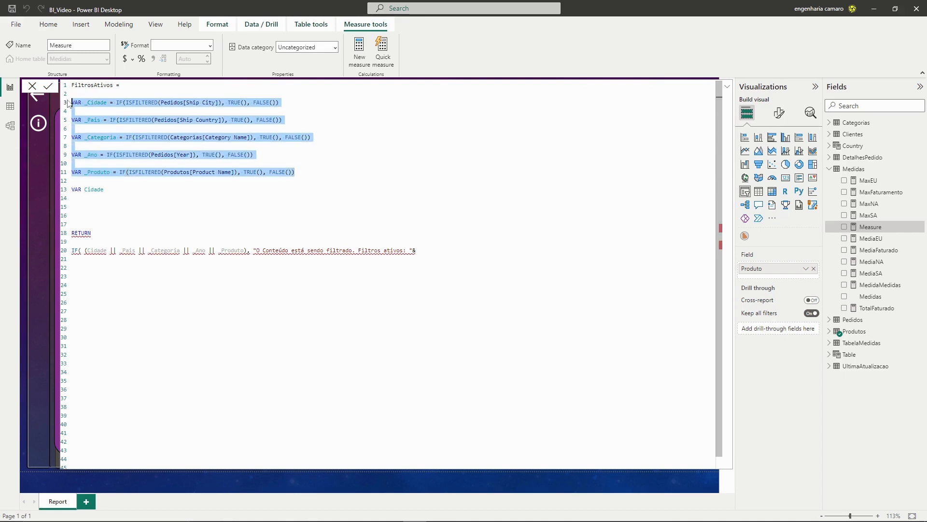
pyautogui.click(126, 189)
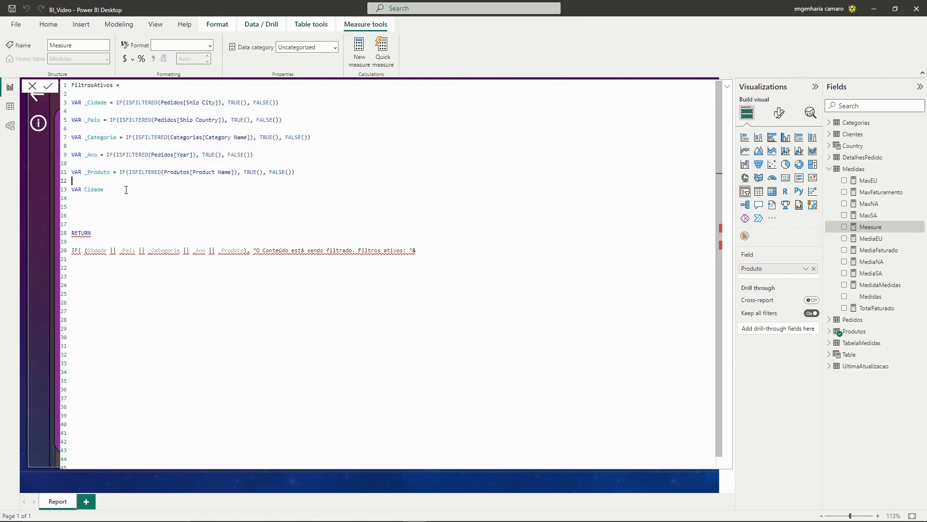
pyautogui.keyDown('shift'); pyautogui.click(71, 189); pyautogui.keyUp('shift')
pyautogui.hotkey('ctrl', 'v')
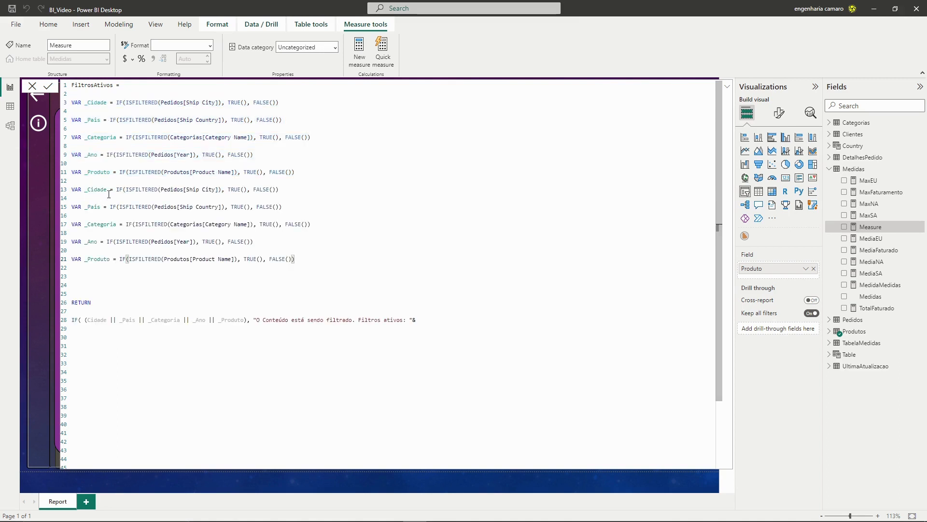
# - Remove the leading underscore from the five copied variable names on lines 13 to 21
pyautogui.click(88, 189)
pyautogui.press('BackSpace')
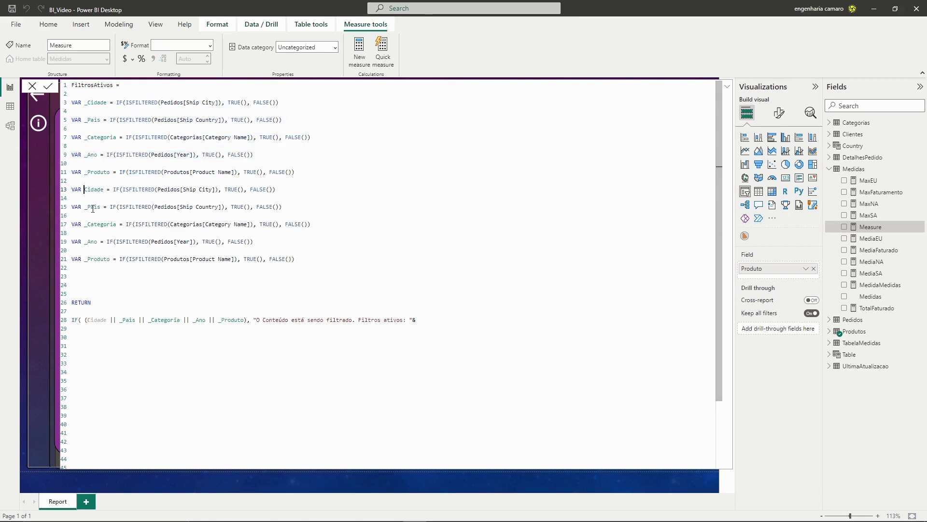
pyautogui.click(90, 207)
pyautogui.press('Delete')
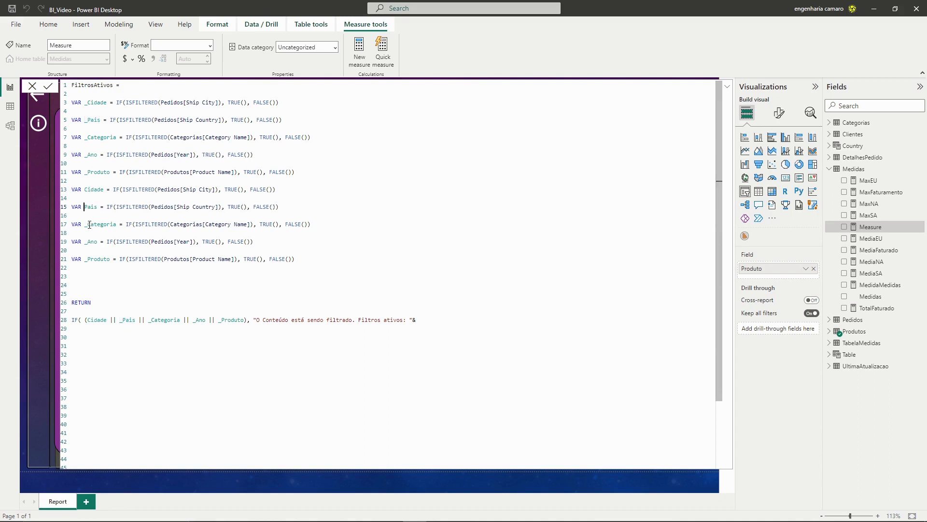
pyautogui.click(87, 224)
pyautogui.press('Delete')
pyautogui.click(88, 241)
pyautogui.press('Delete')
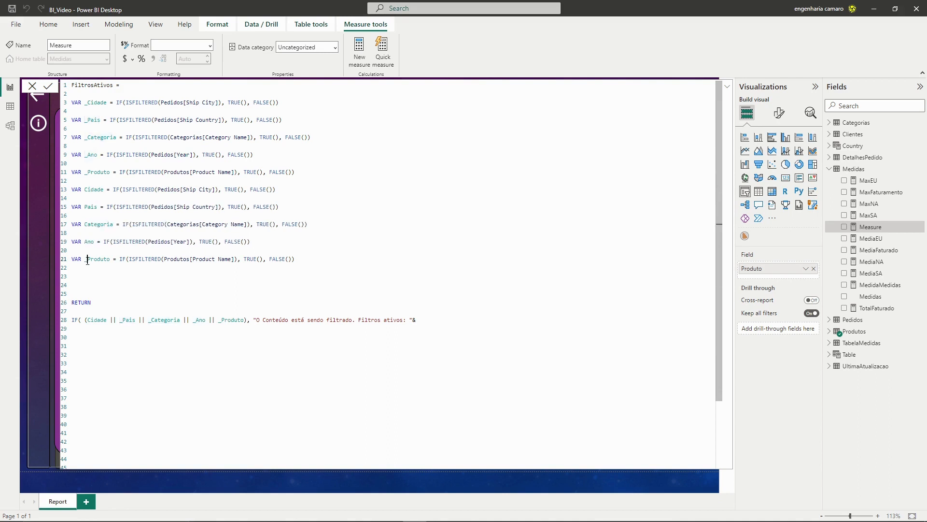
pyautogui.click(87, 261)
pyautogui.press('Delete')
# - Make the Produto variable on line 21 return "Produto" when filtered and BLANK() otherwise
pyautogui.moveTo(240, 258); pyautogui.dragTo(259, 259)
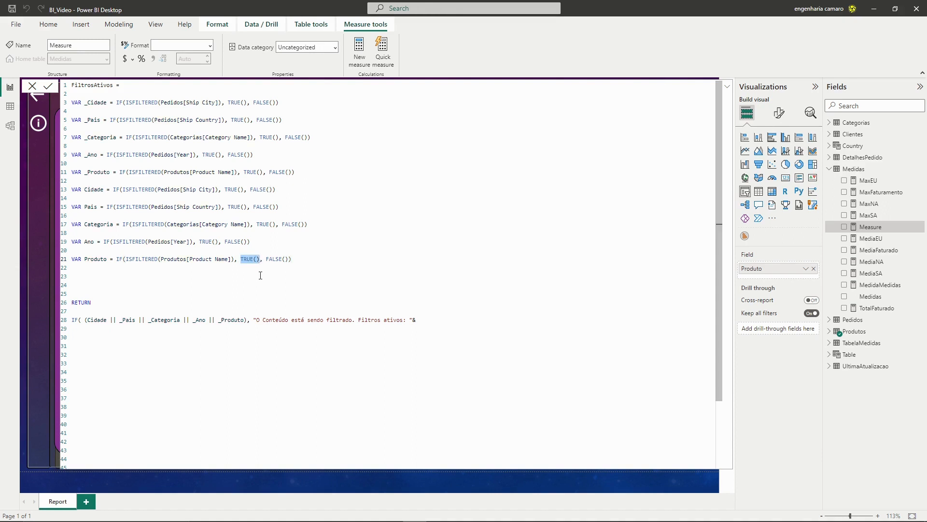
pyautogui.write('"pRODUTO')
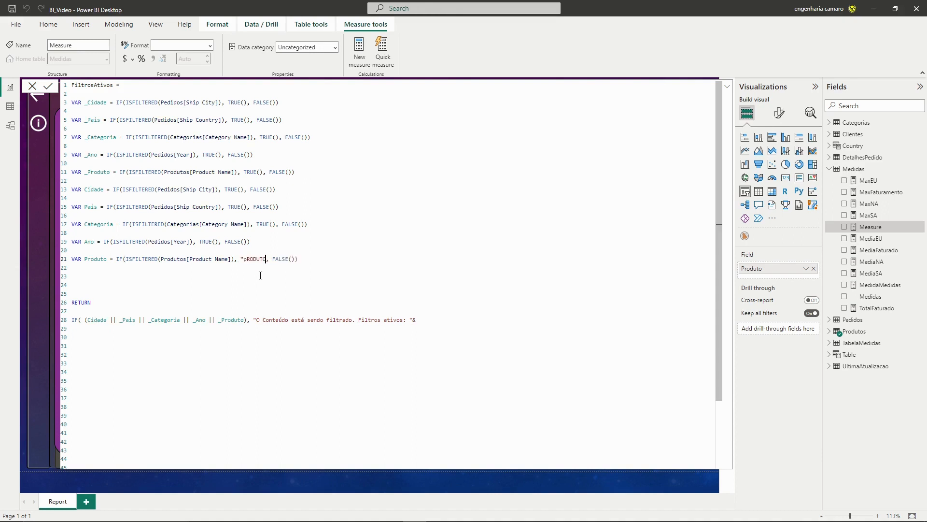
pyautogui.press('BackSpace')
pyautogui.press('BackSpace')
pyautogui.press('BackSpace')
pyautogui.press('BackSpace')
pyautogui.press('BackSpace')
pyautogui.press('BackSpace')
pyautogui.press('BackSpace')
pyautogui.write('Produto"')
pyautogui.press('Delete')
pyautogui.write(',')
pyautogui.moveTo(275, 259); pyautogui.dragTo(291, 260)
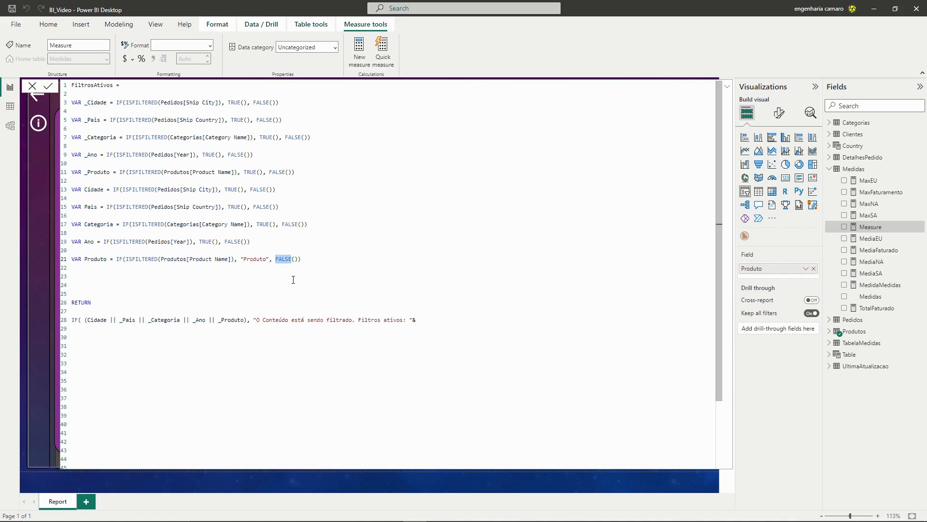
pyautogui.write('BLANK')
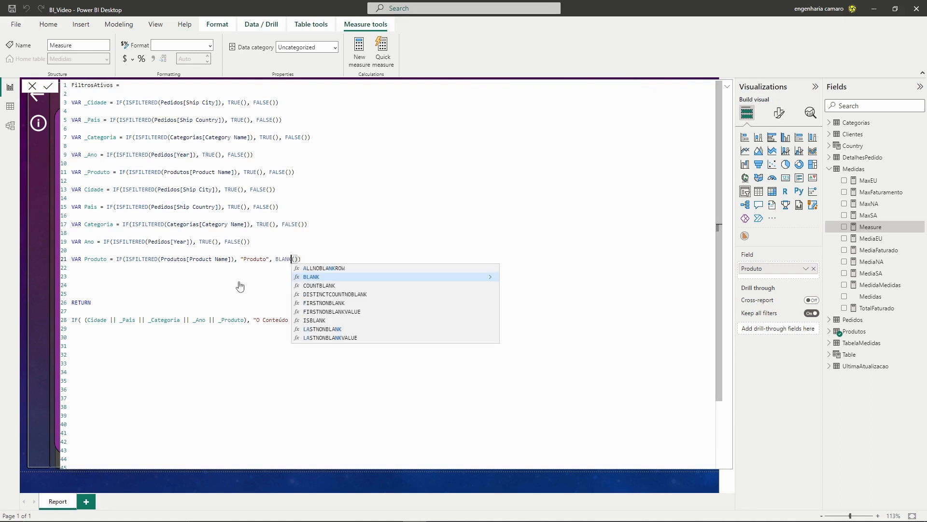
# - Copy the Produto variable's text and BLANK() results over the TRUE() and FALSE() results of the Ano variable on line 19
pyautogui.click(249, 242)
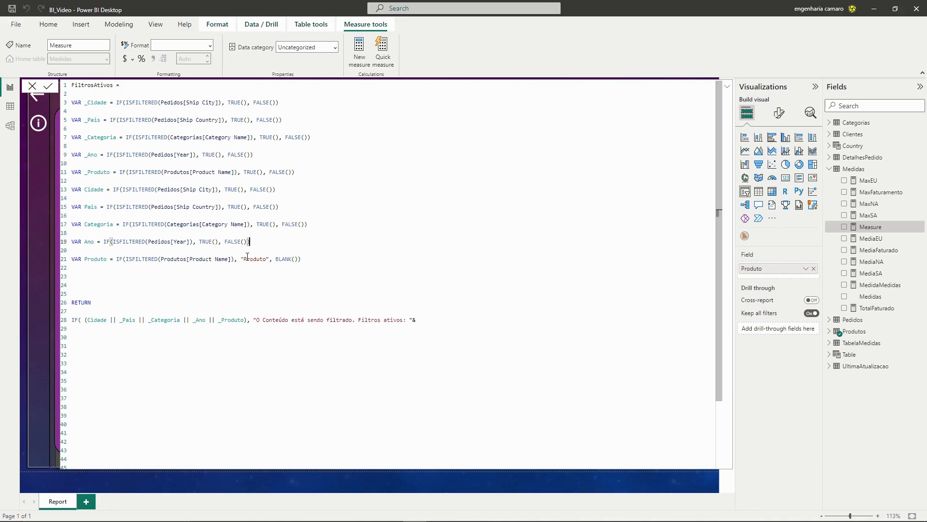
pyautogui.moveTo(242, 259); pyautogui.dragTo(310, 260)
pyautogui.hotkey('ctrl', 'c')
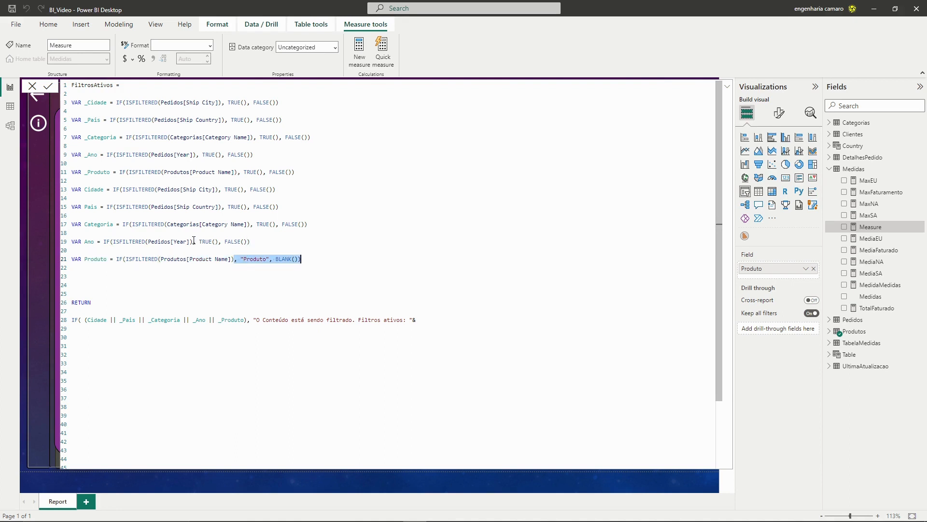
pyautogui.moveTo(194, 241); pyautogui.dragTo(257, 240)
pyautogui.hotkey('ctrl', 'v')
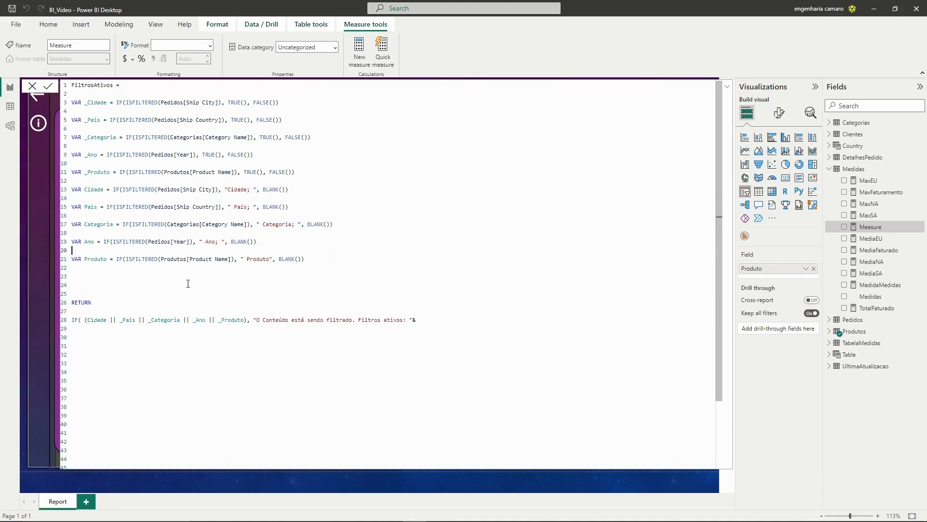
# - Append Cidade&Pais& to the true result of the IF on line 28, using the names without underscores
pyautogui.doubleClick(96, 191)
pyautogui.hotkey('ctrl', 'c')
pyautogui.click(447, 321)
pyautogui.hotkey('ctrl', 'v')
pyautogui.write('&')
pyautogui.doubleClick(89, 207)
pyautogui.click(484, 322)
pyautogui.write('Pais')
pyautogui.doubleClick(92, 207)
pyautogui.click(480, 320)
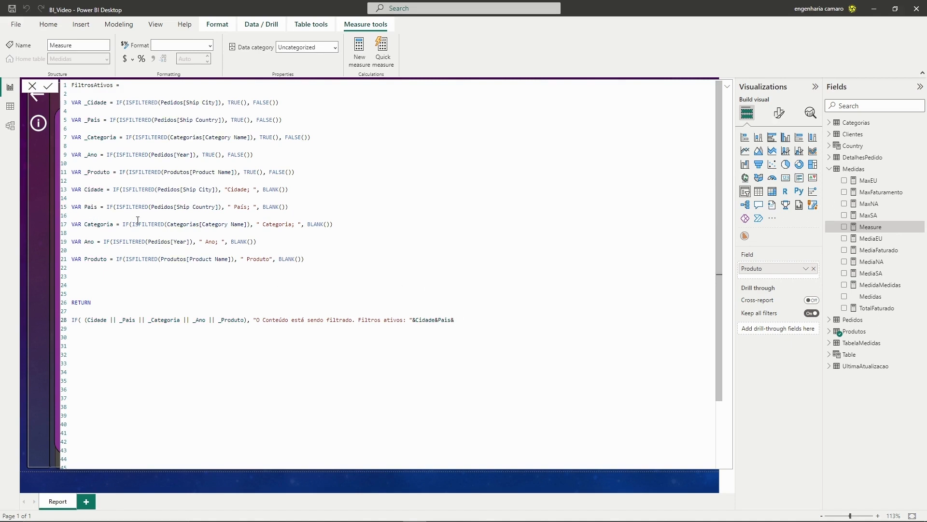
# - Extend the true result on line 28 with Categoria&Ano&, copying the names from their declarations
pyautogui.doubleClick(103, 223)
pyautogui.hotkey('ctrl', 'c')
pyautogui.click(485, 324)
pyautogui.hotkey('ctrl', 'v')
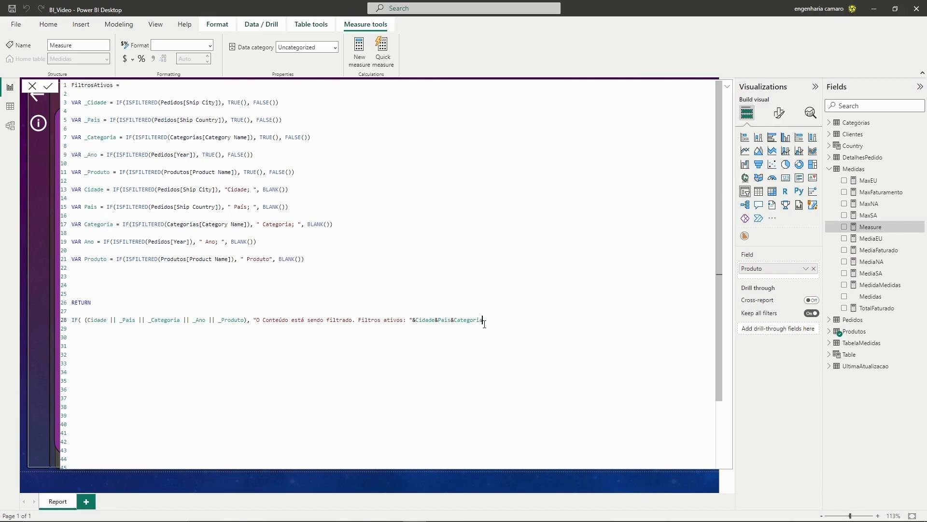
pyautogui.write('&')
pyautogui.doubleClick(91, 242)
pyautogui.hotkey('ctrl', 'c')
pyautogui.click(504, 316)
pyautogui.hotkey('ctrl', 'v')
pyautogui.write('&')
# - Finish the concatenated true result on line 28 with the Produto variable
pyautogui.doubleClick(92, 259)
pyautogui.hotkey('ctrl', 'c')
pyautogui.click(516, 321)
pyautogui.hotkey('ctrl', 'v')
# - Add the false result "Não há filtros ativos.", close the IF expression and commit the FiltrosAtivos measure
pyautogui.write(',')
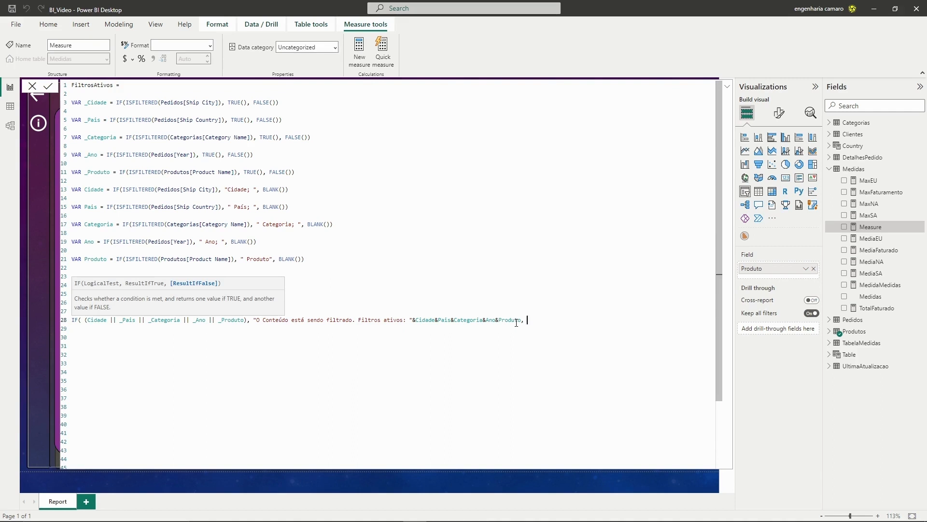
pyautogui.write('"')
pyautogui.write('Não n')
pyautogui.write('á filtreo')
pyautogui.press('BackSpace')
pyautogui.press('BackSpace')
pyautogui.write('os ativos.")')
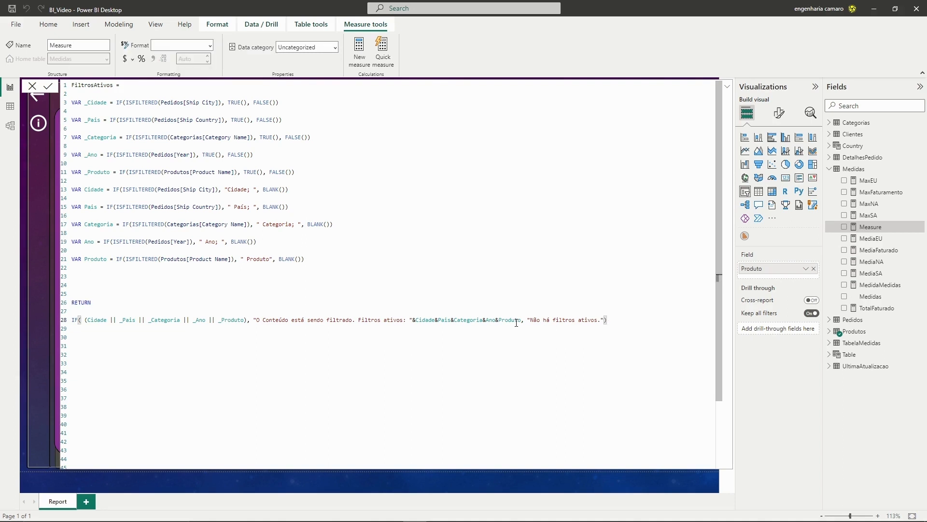
pyautogui.press('Return')
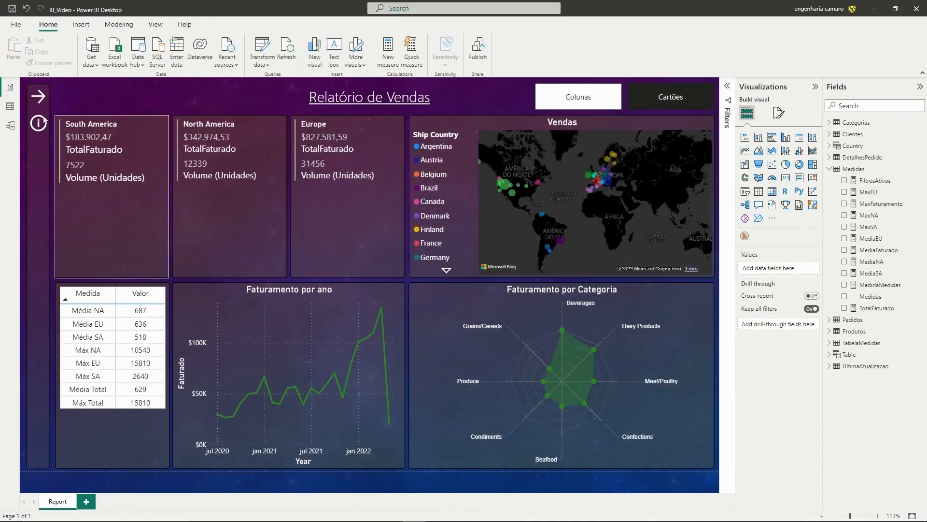
# - Turn on the information button's action and set the action type to Bookmark
pyautogui.click(43, 123)
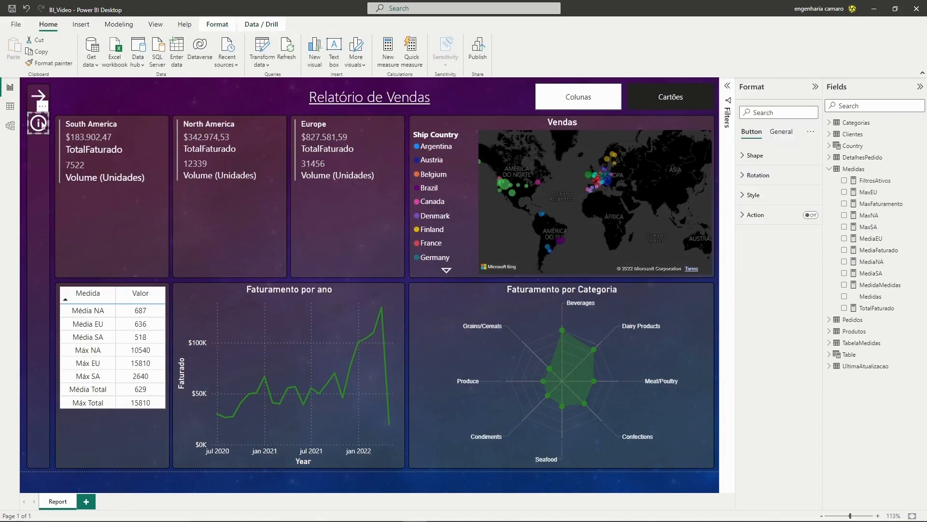
pyautogui.click(782, 215)
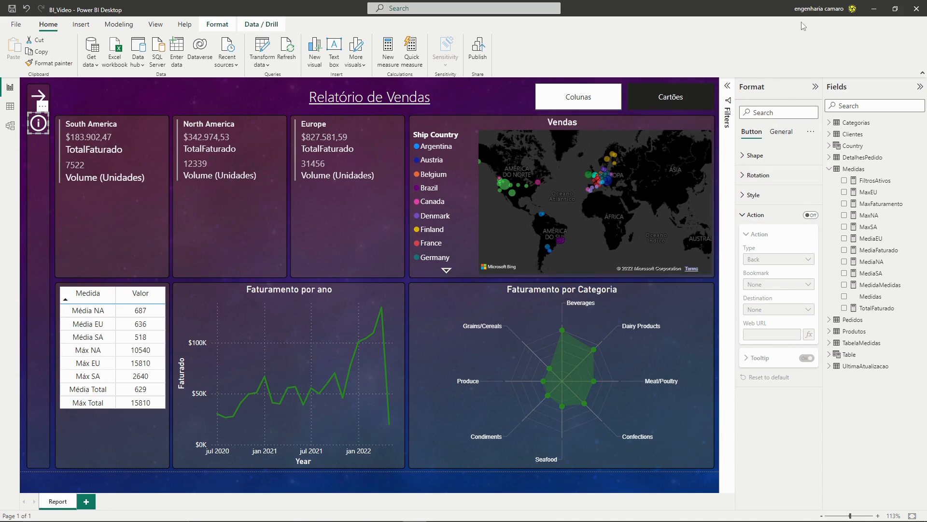
pyautogui.click(807, 216)
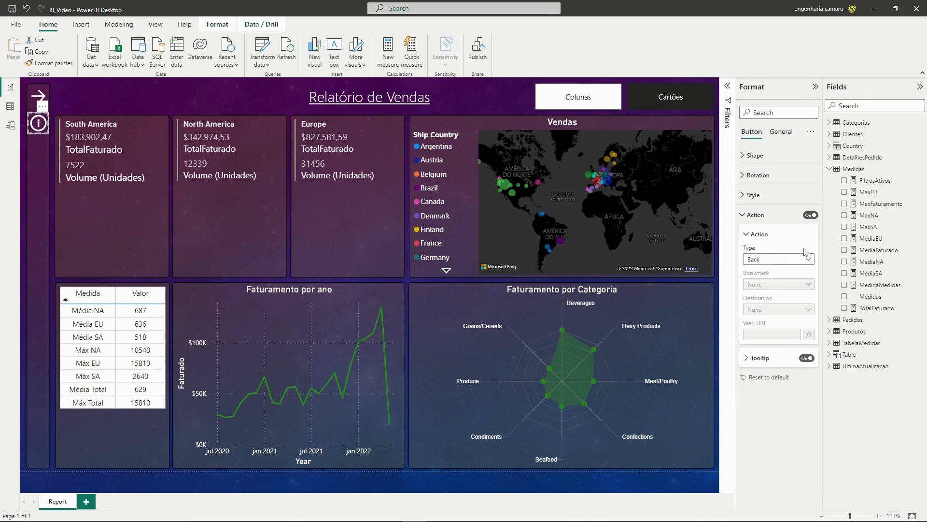
pyautogui.click(778, 259)
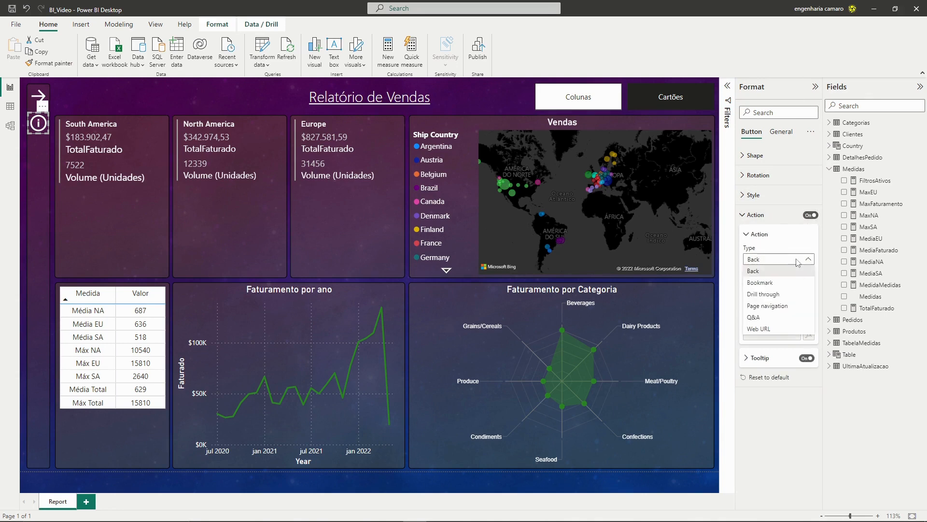
pyautogui.click(778, 287)
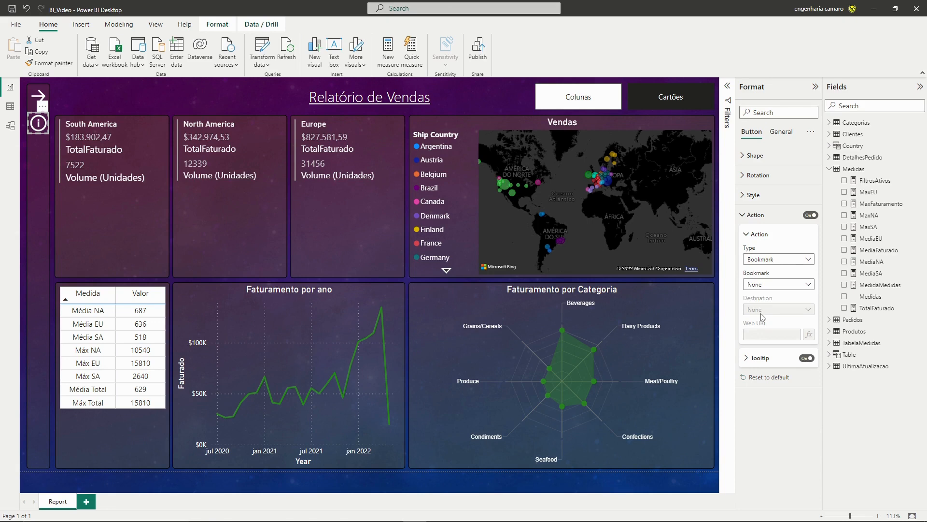
# - Base the information button's tooltip text on the FiltrosAtivos measure, using the Field value format style
pyautogui.click(765, 359)
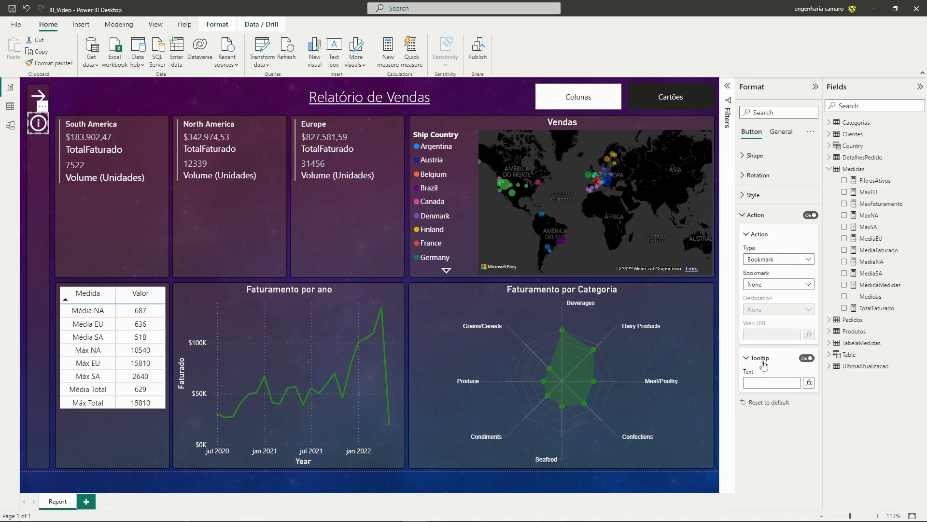
pyautogui.click(810, 362)
pyautogui.click(807, 386)
pyautogui.click(809, 383)
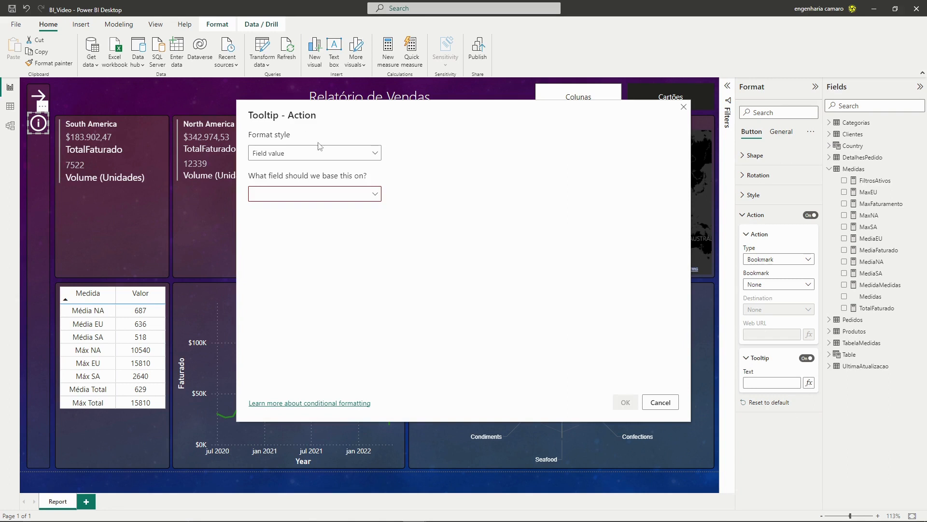
pyautogui.click(277, 154)
pyautogui.click(281, 165)
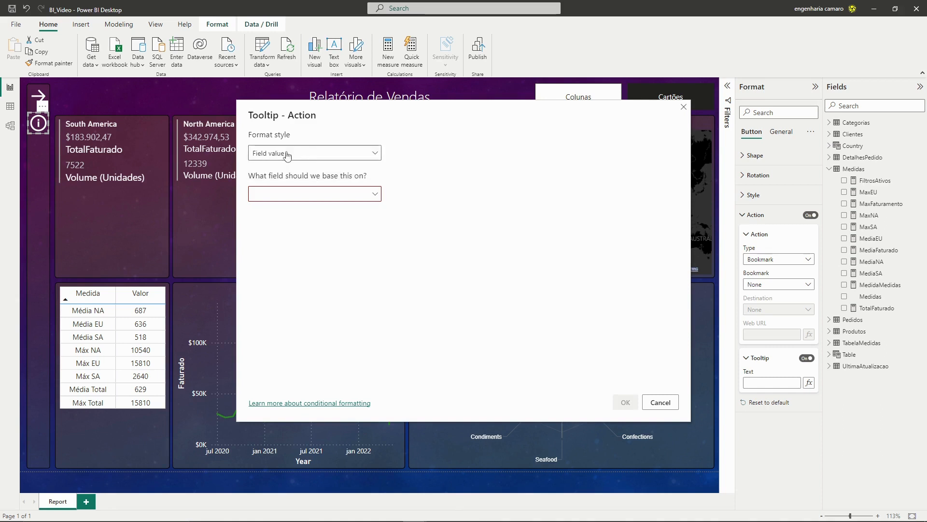
pyautogui.click(326, 198)
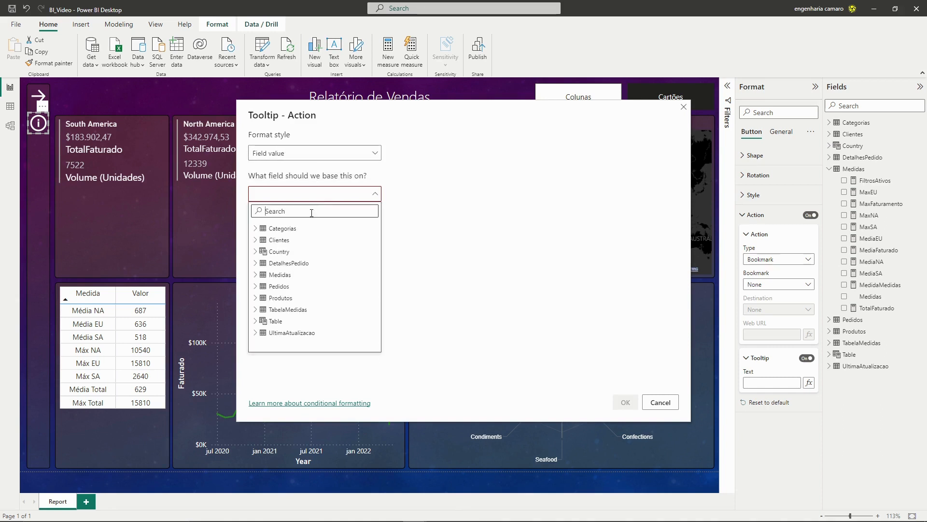
pyautogui.click(256, 275)
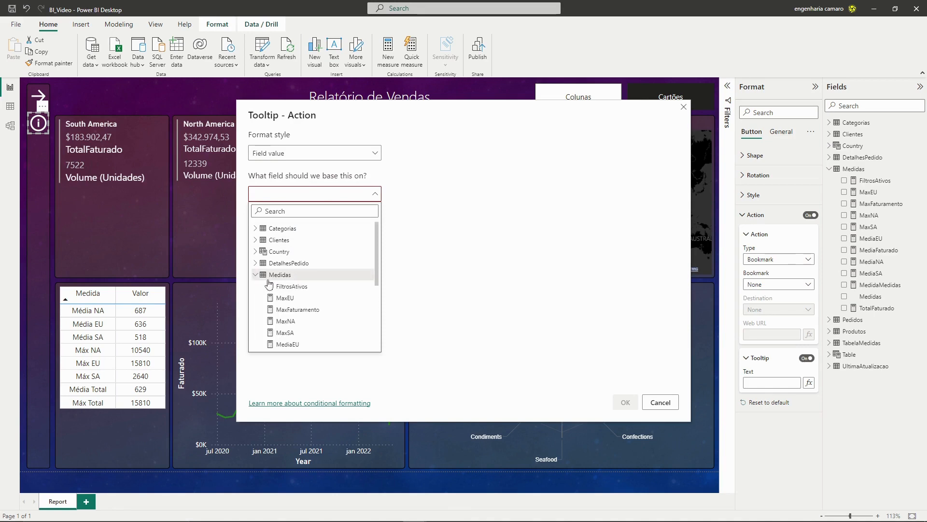
pyautogui.click(301, 288)
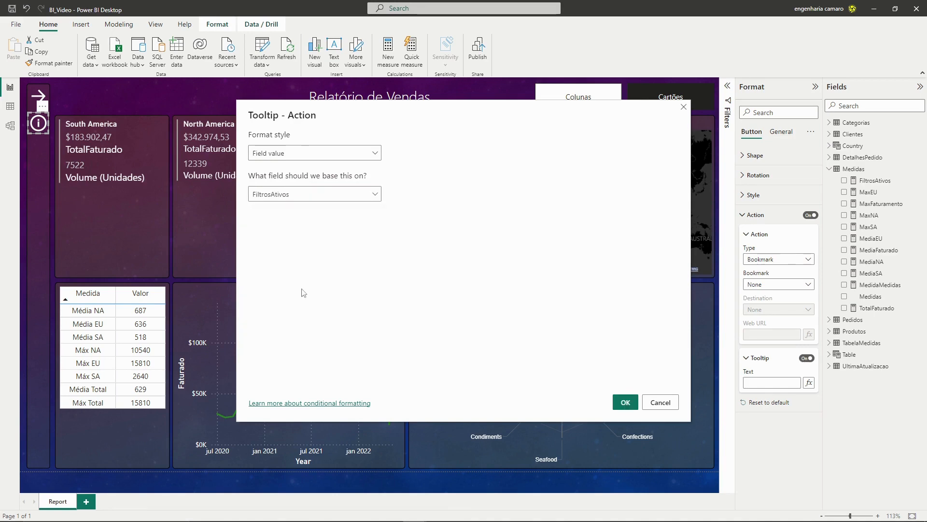
pyautogui.click(632, 405)
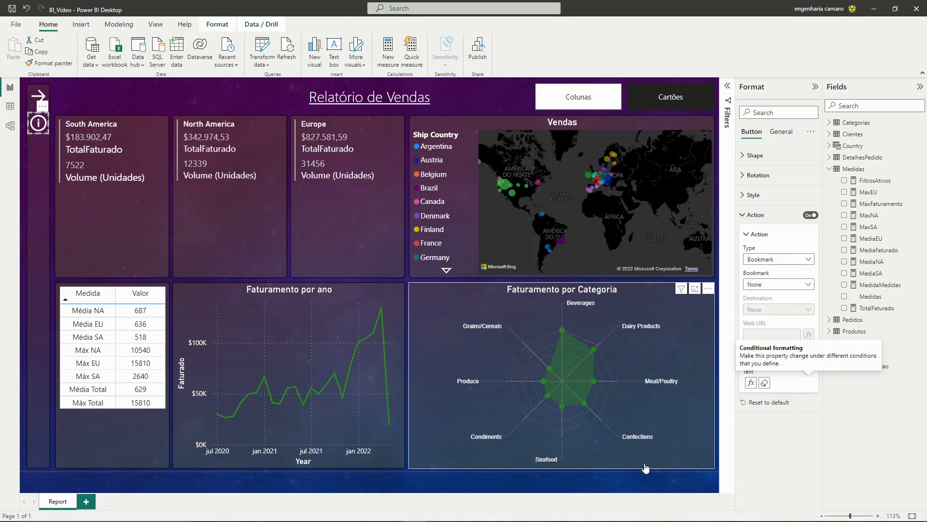
pyautogui.click(646, 471)
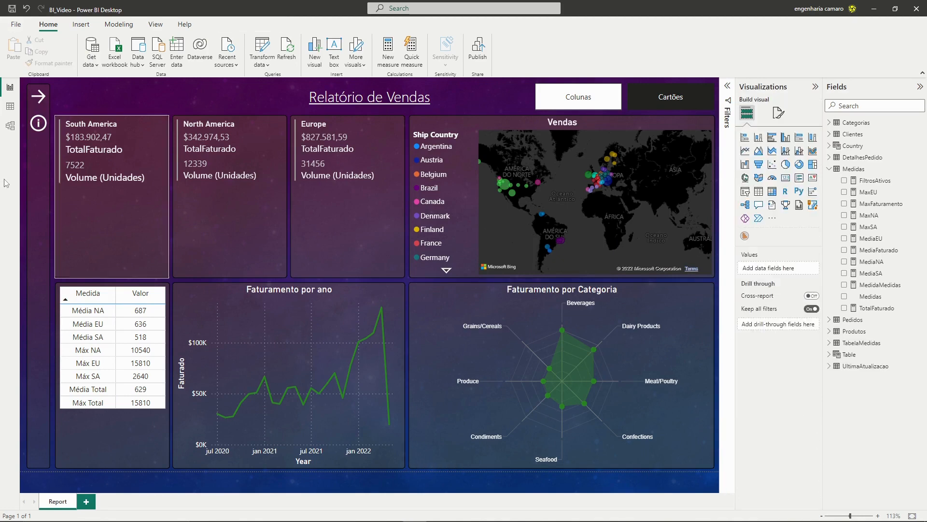
# - Check the information button's tooltip and its tooltip settings while no slicer is filtered
pyautogui.click(42, 128)
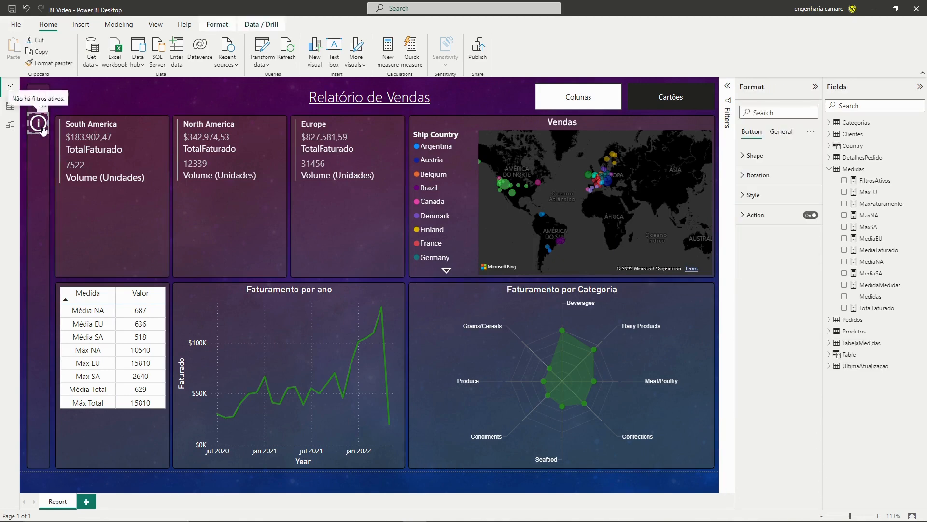
pyautogui.click(749, 215)
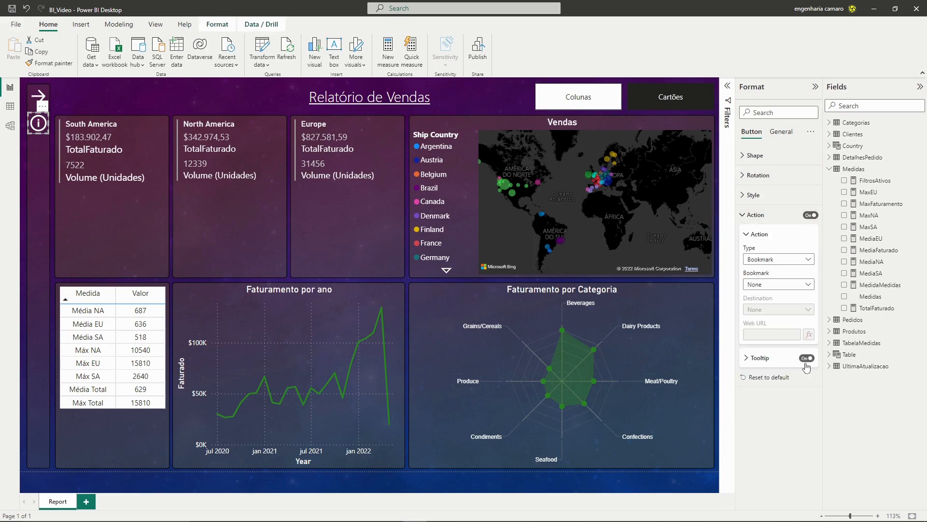
pyautogui.click(757, 360)
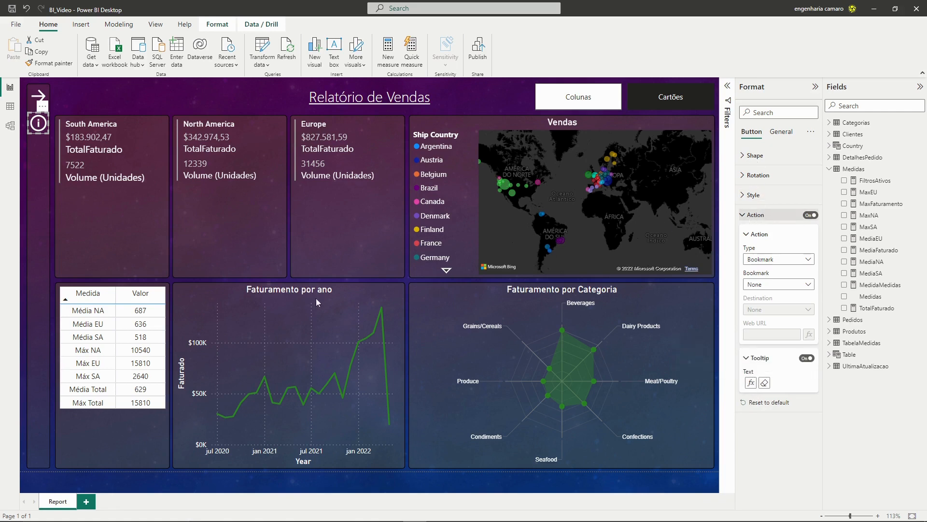
pyautogui.click(180, 97)
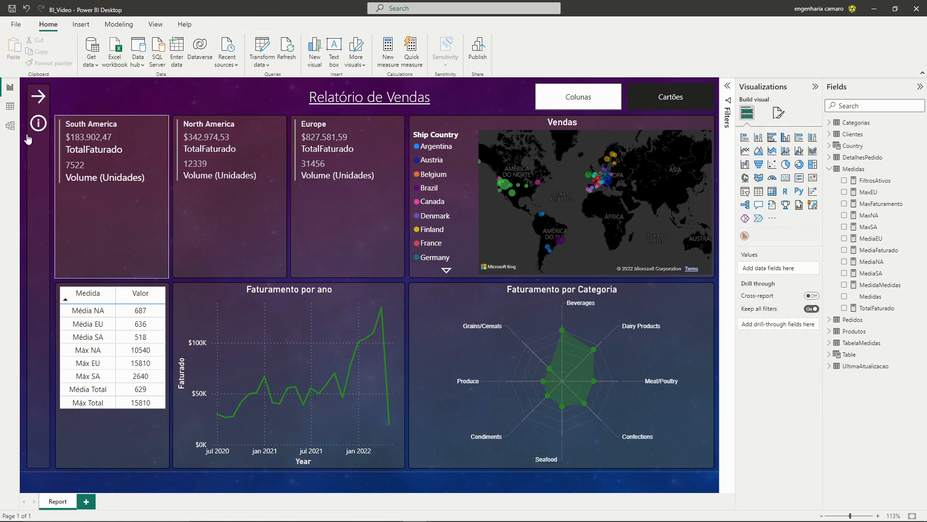
pyautogui.moveTo(41, 126)
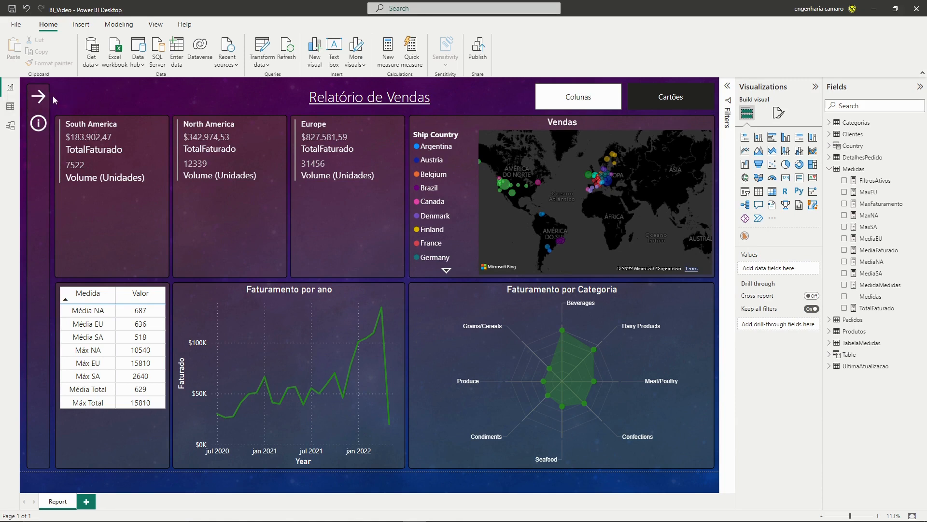
# - Expand the Filtros pane and filter the Produto slicer to Aniseed Syrup to test the information button's tooltip
pyautogui.keyDown('ctrl'); pyautogui.click(44, 100); pyautogui.keyUp('ctrl')
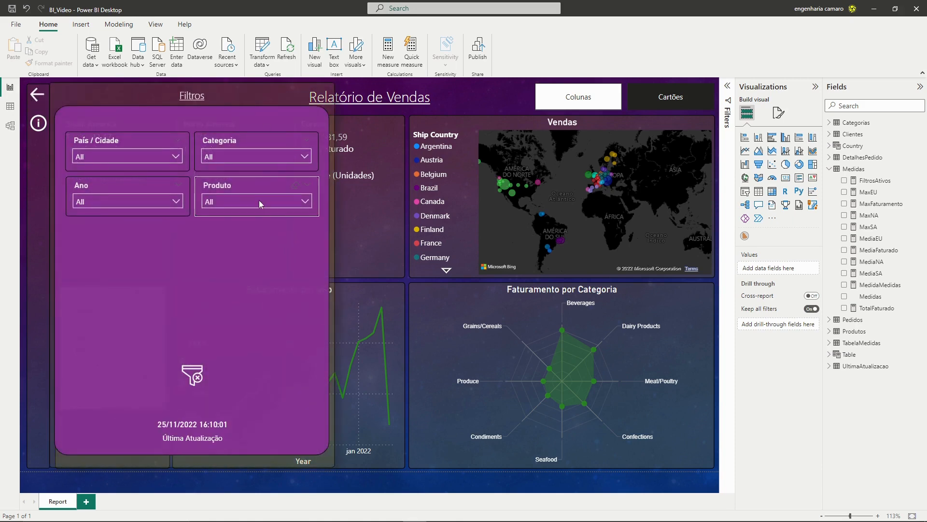
pyautogui.click(259, 202)
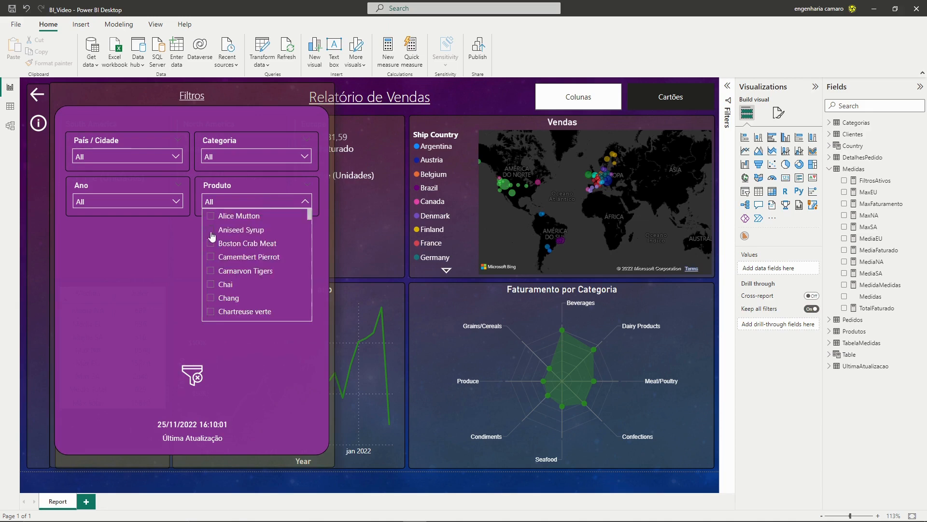
pyautogui.click(212, 230)
pyautogui.click(235, 201)
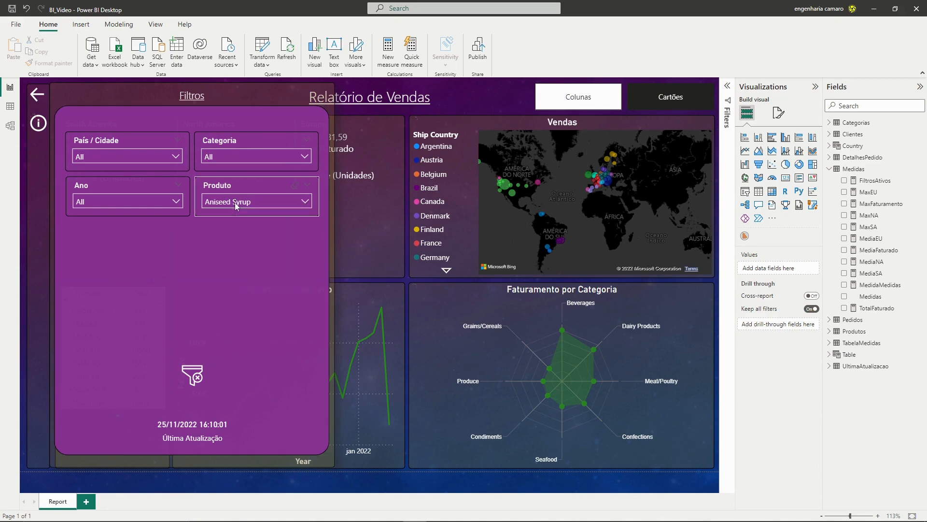
pyautogui.click(235, 255)
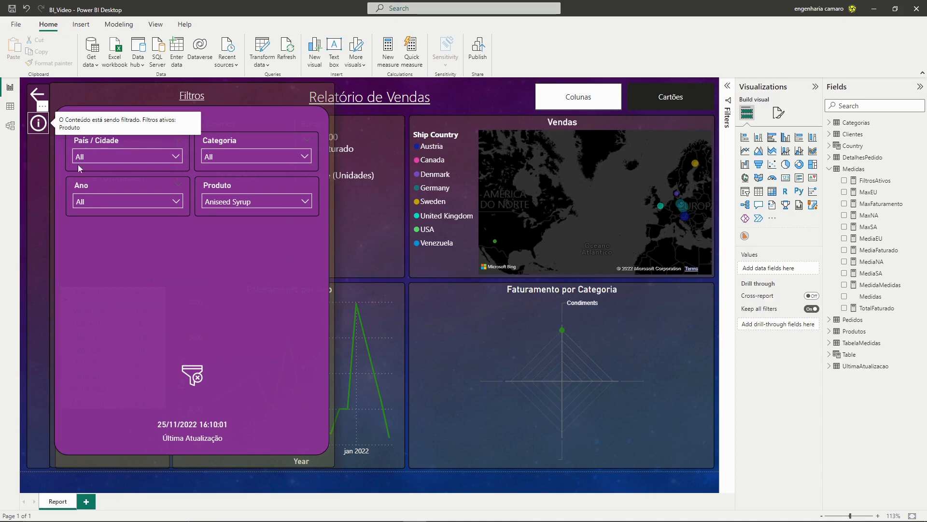
# - Filter the País / Cidade slicer to Austria and check the information button's tooltip
pyautogui.click(145, 157)
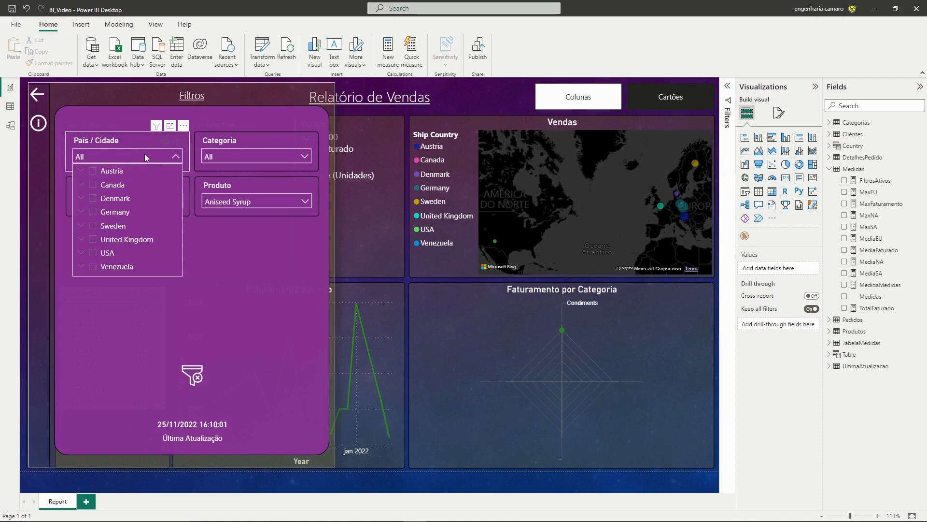
pyautogui.click(94, 172)
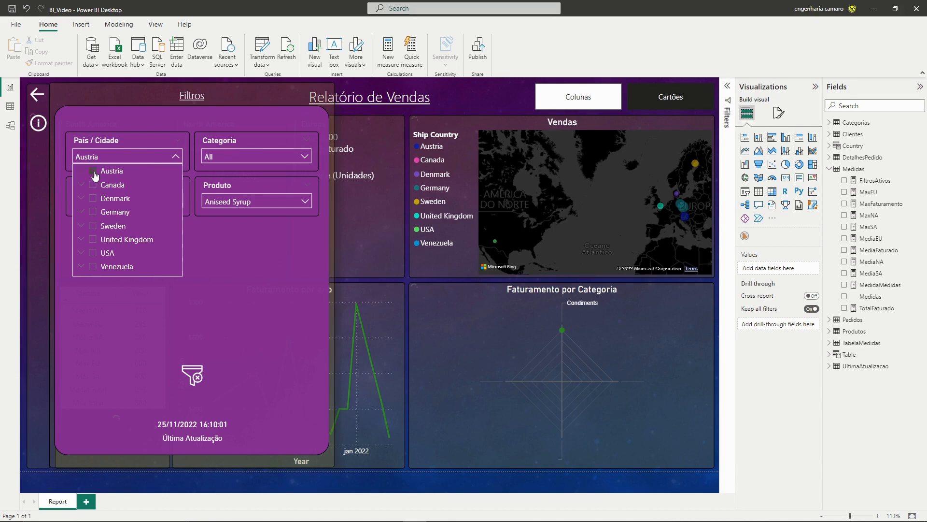
pyautogui.click(174, 157)
pyautogui.click(158, 229)
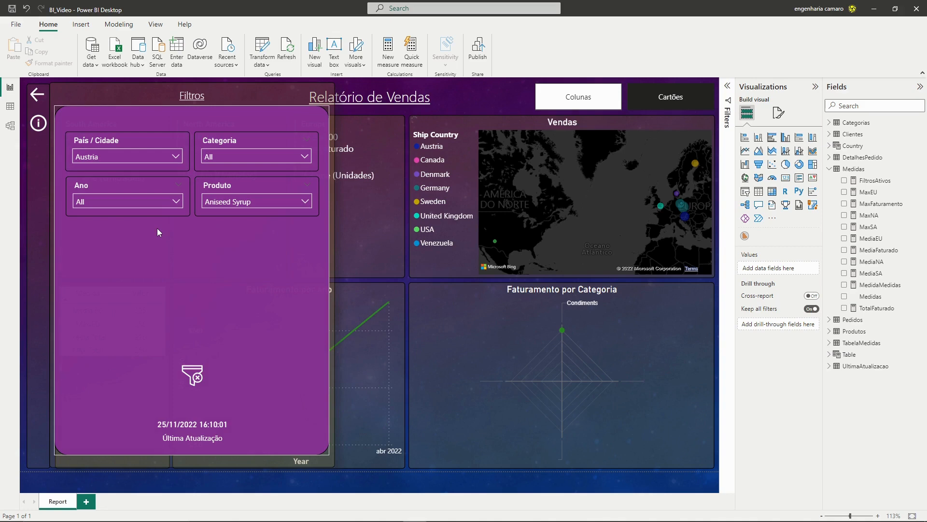
pyautogui.click(157, 228)
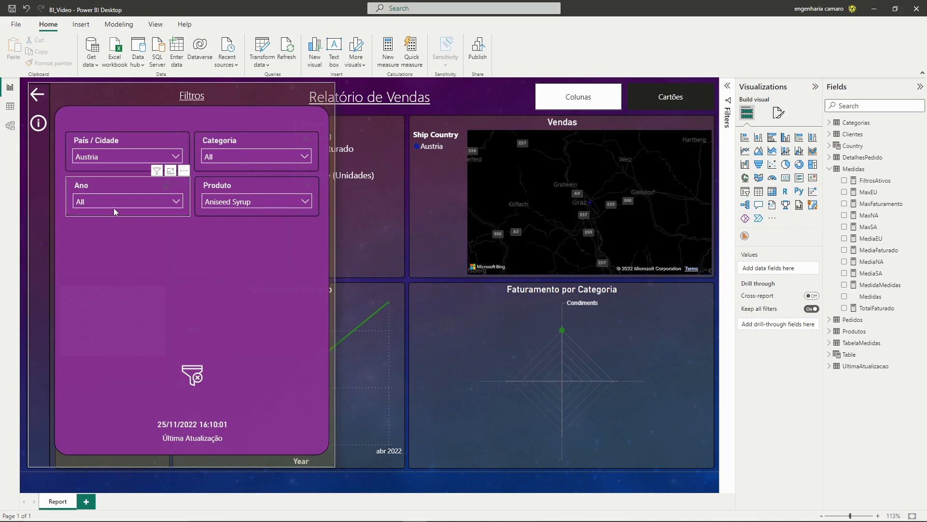
pyautogui.moveTo(39, 123)
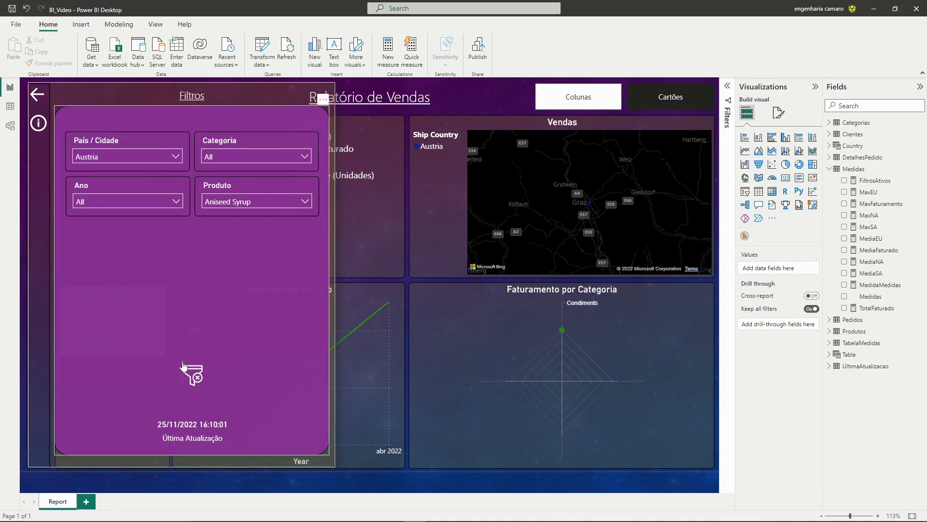
# - Clear all slicer filters and collapse the Filtros pane
pyautogui.click(192, 378)
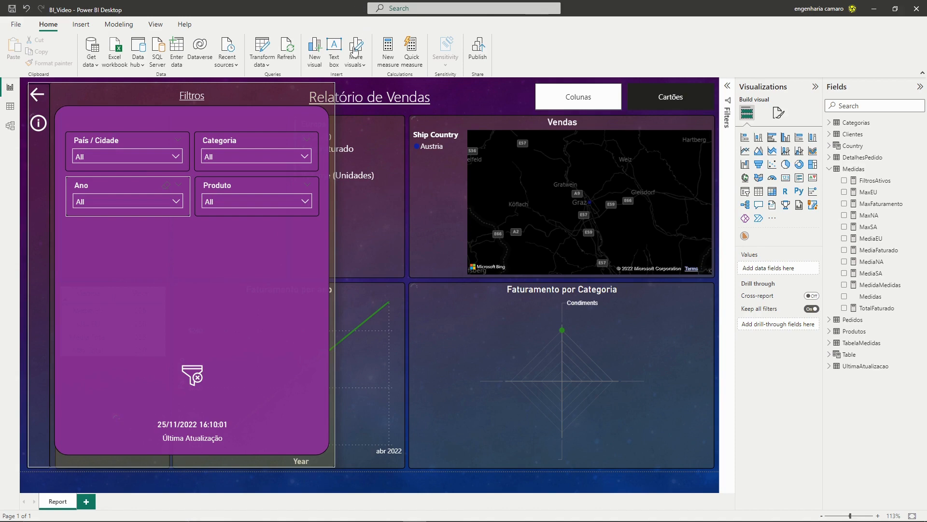
pyautogui.click(358, 141)
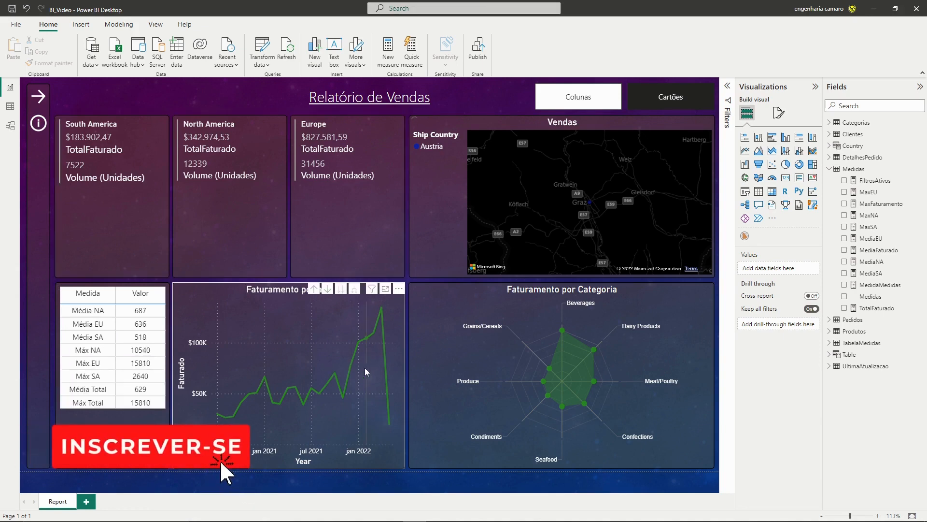
pyautogui.click(345, 378)
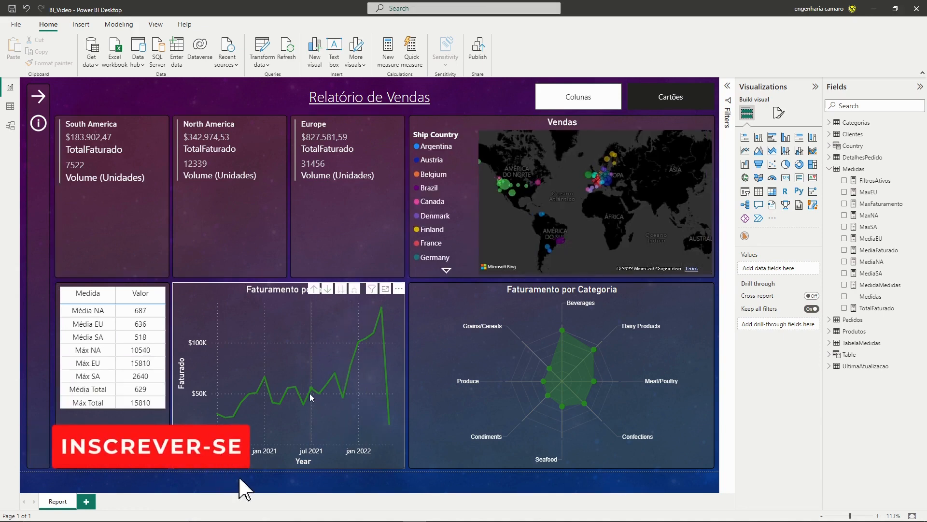
pyautogui.moveTo(290, 399)
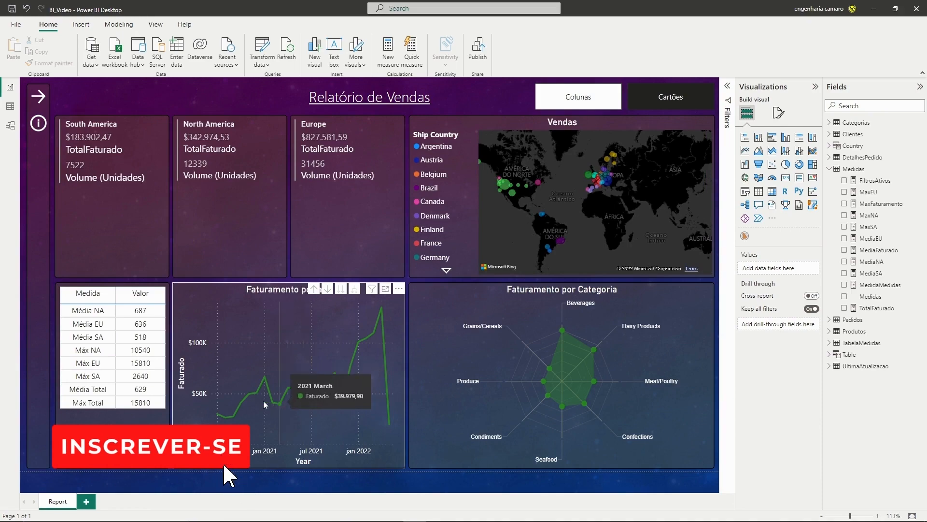